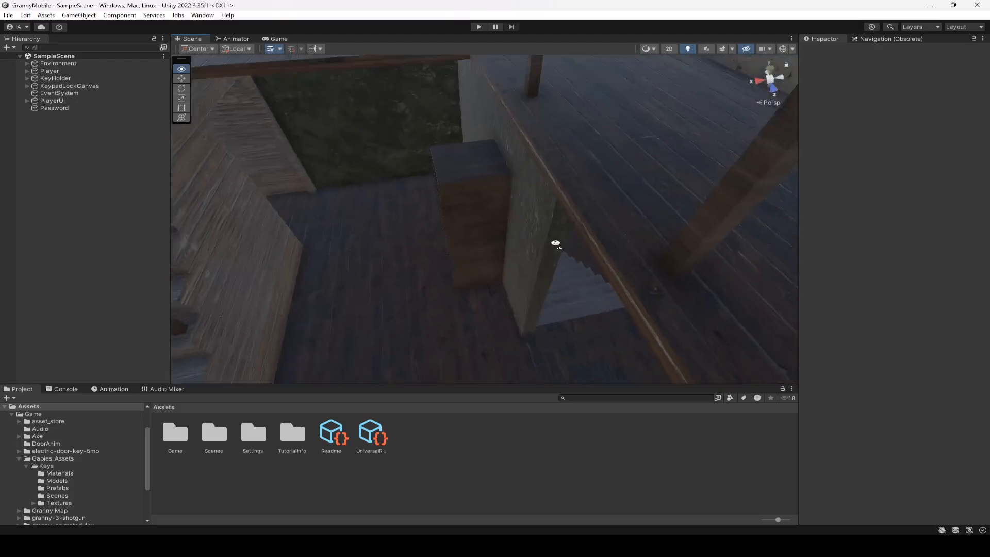
# Step: Search the Unity Registry packages for "AI" and install the AI Navigation package
pyautogui.moveTo(579, 248); pyautogui.dragTo(456, 270, button='right')
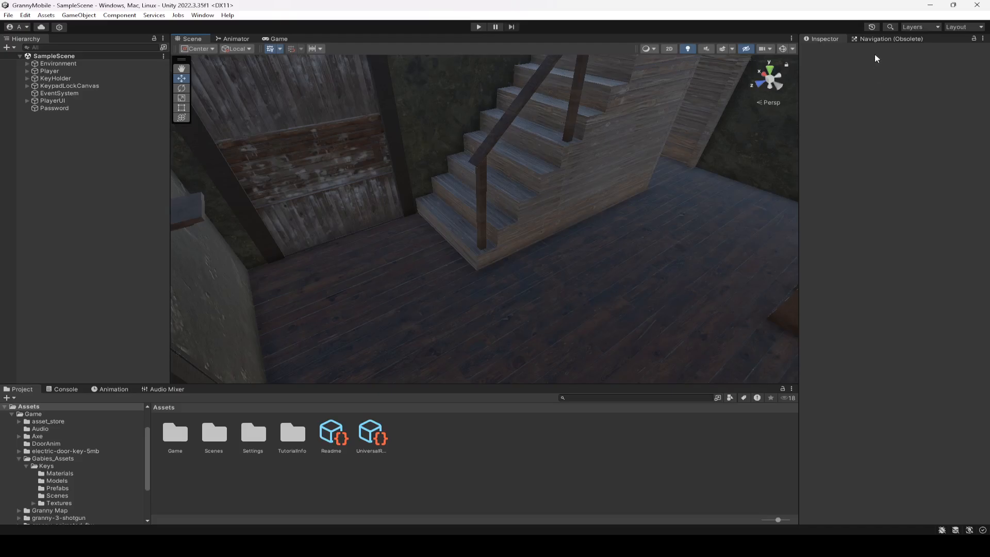
pyautogui.click(888, 39)
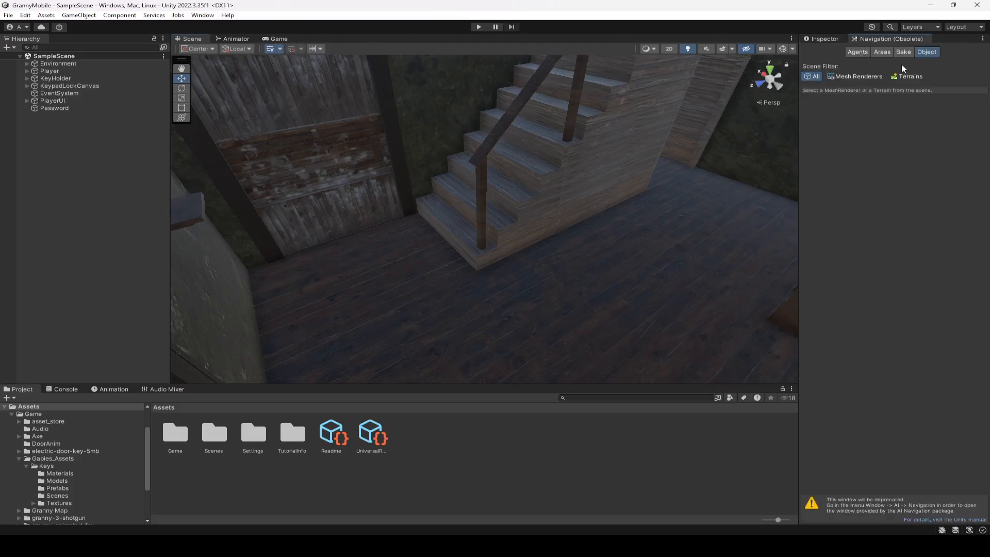
pyautogui.click(203, 15)
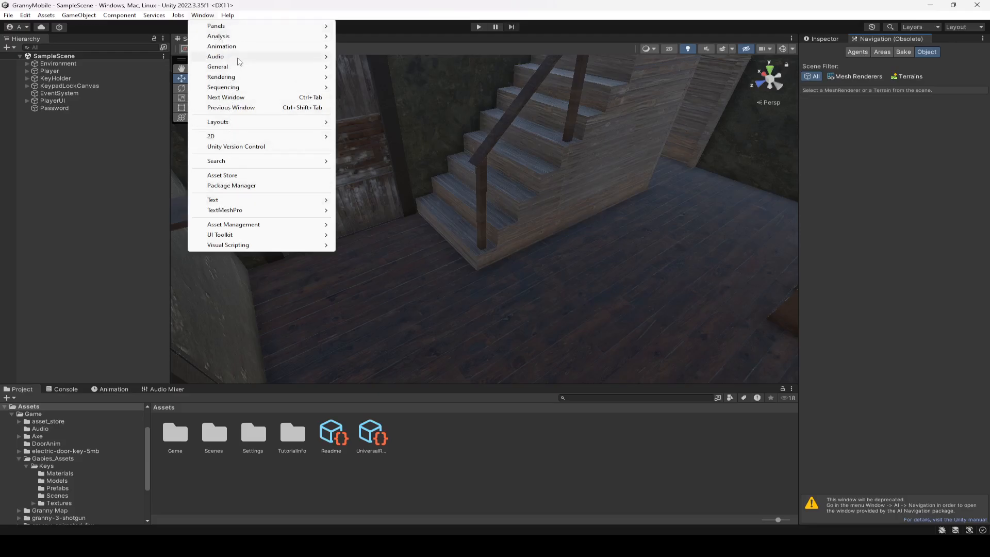
pyautogui.moveTo(239, 61)
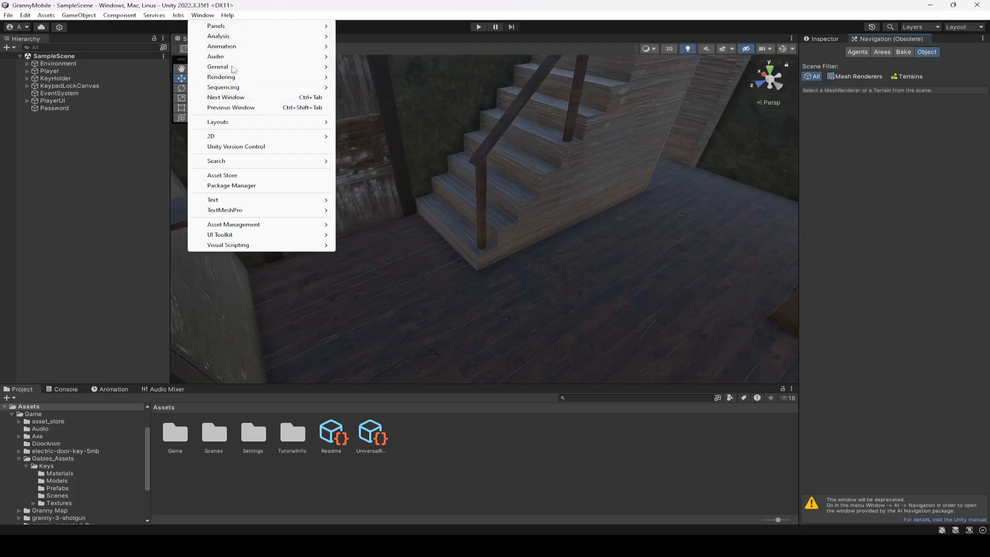
pyautogui.click(233, 187)
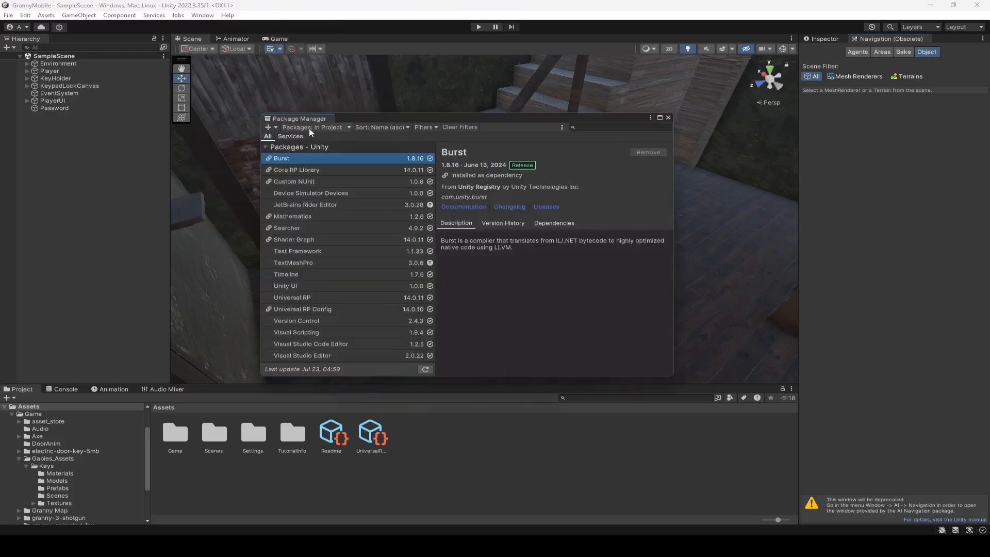
pyautogui.click(309, 133)
pyautogui.click(316, 137)
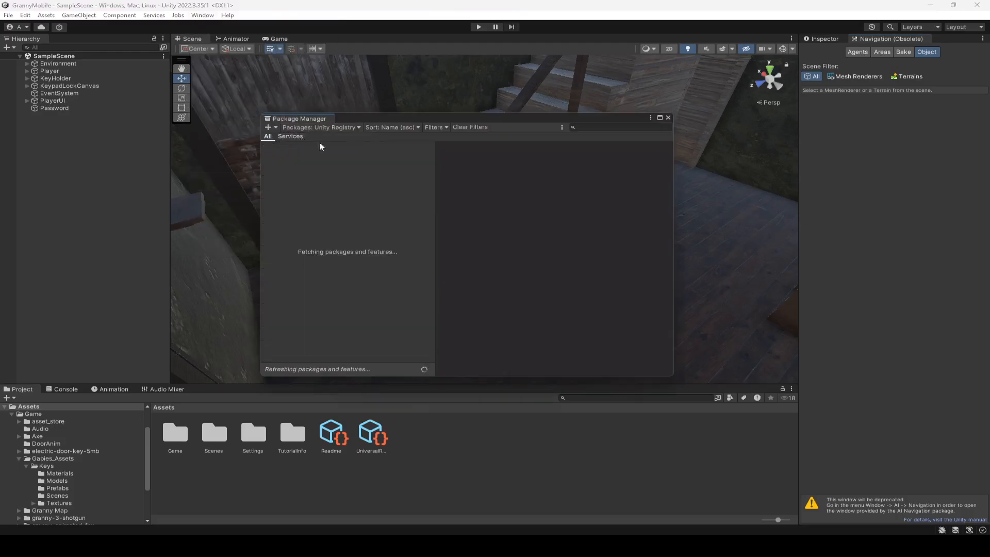
pyautogui.click(613, 129)
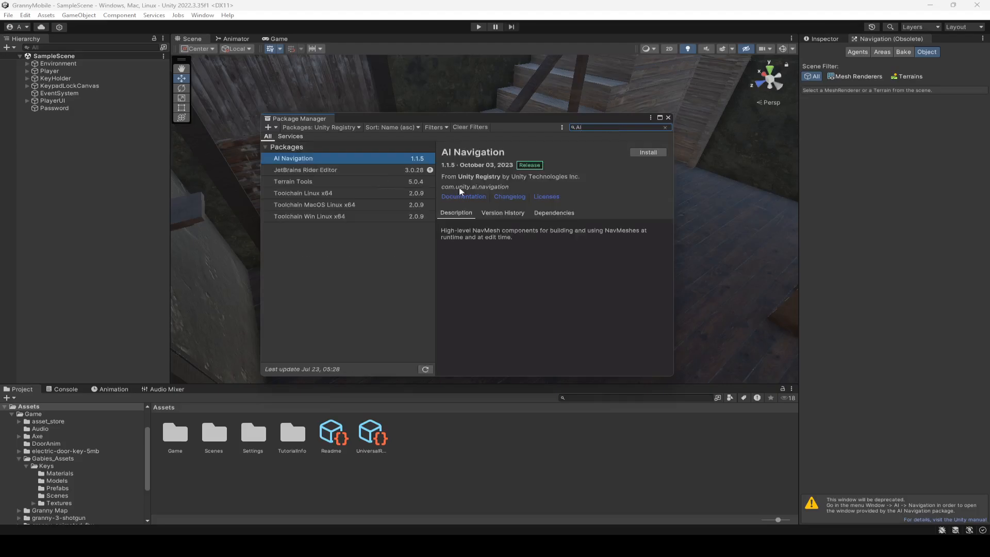
pyautogui.click(642, 151)
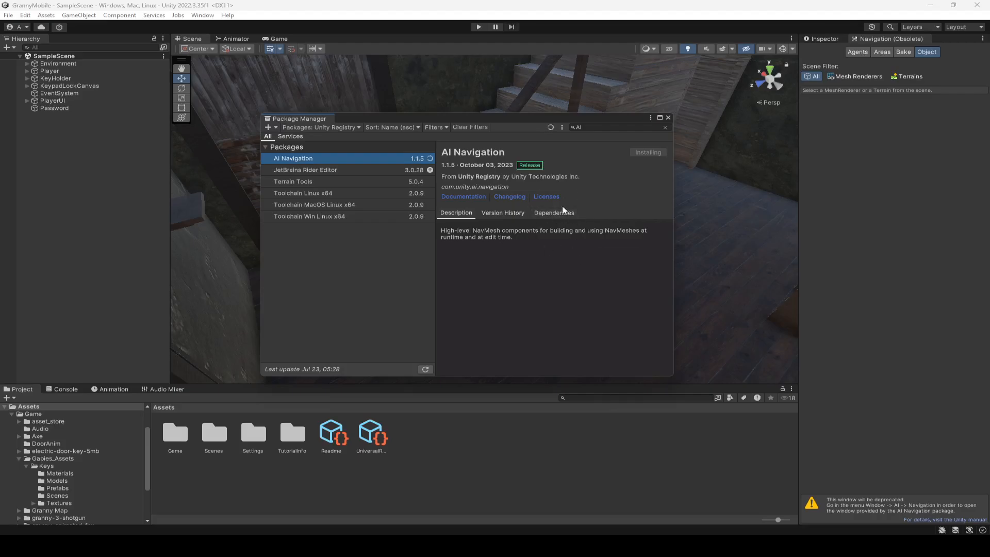
pyautogui.click(668, 117)
# Step: Open the Navigation (Obsolete) window, dock it beside the Inspector and show its Bake settings
pyautogui.click(202, 15)
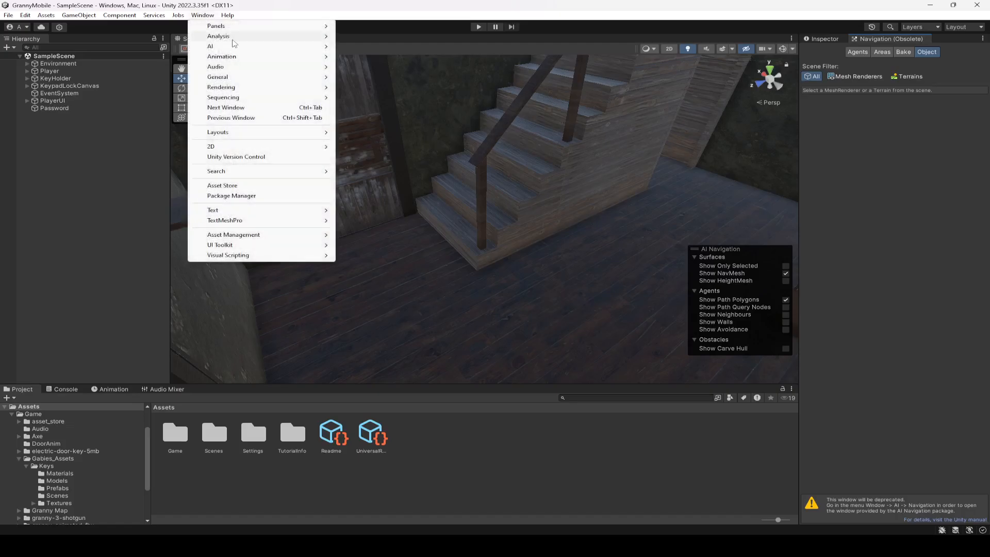
pyautogui.moveTo(216, 50)
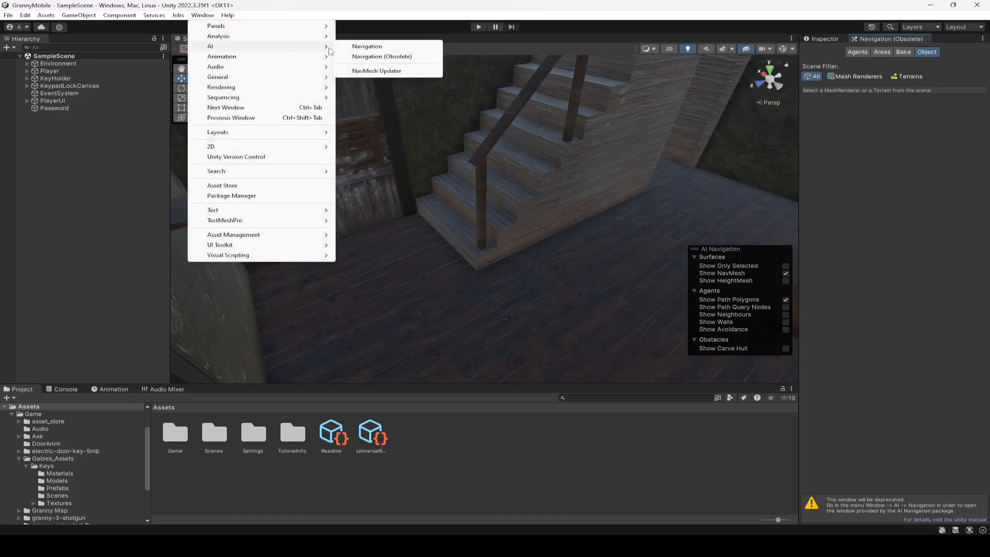
pyautogui.click(407, 57)
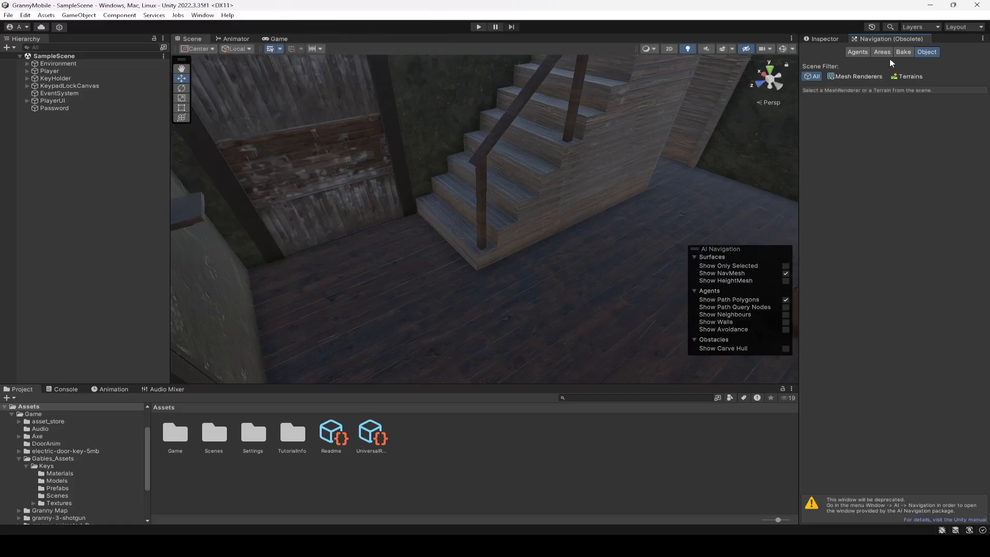
pyautogui.click(833, 38)
pyautogui.click(867, 40)
pyautogui.moveTo(873, 39); pyautogui.dragTo(609, 232)
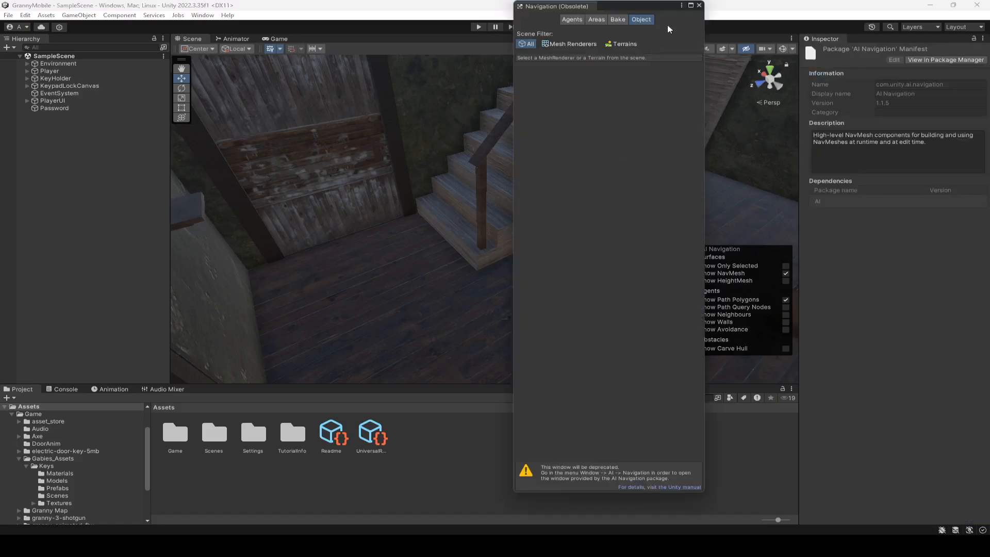
pyautogui.moveTo(574, 10); pyautogui.dragTo(900, 47)
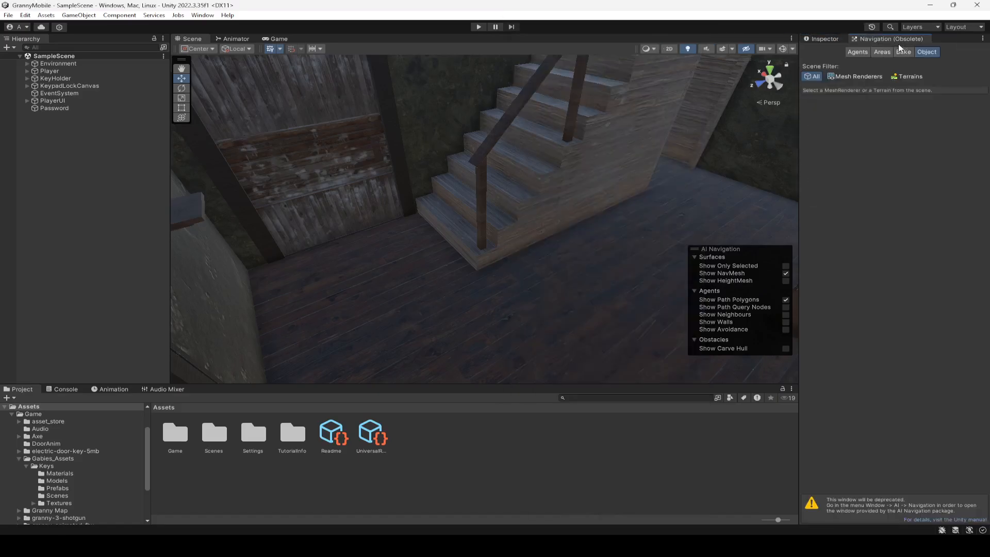
pyautogui.click(903, 52)
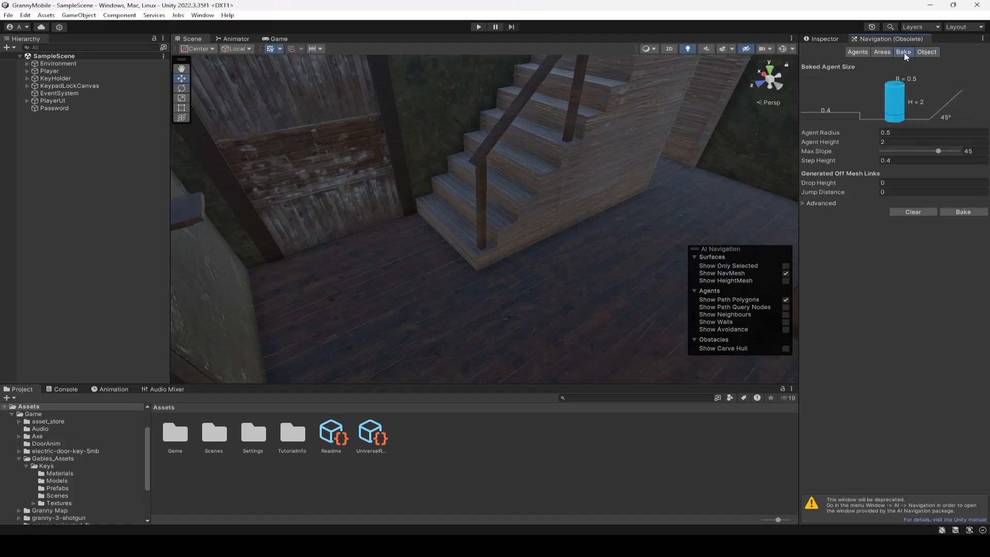
# Step: Mark the grenny_1_map object under Environment as Static, including all its child objects
pyautogui.moveTo(420, 189); pyautogui.dragTo(400, 178, button='right')
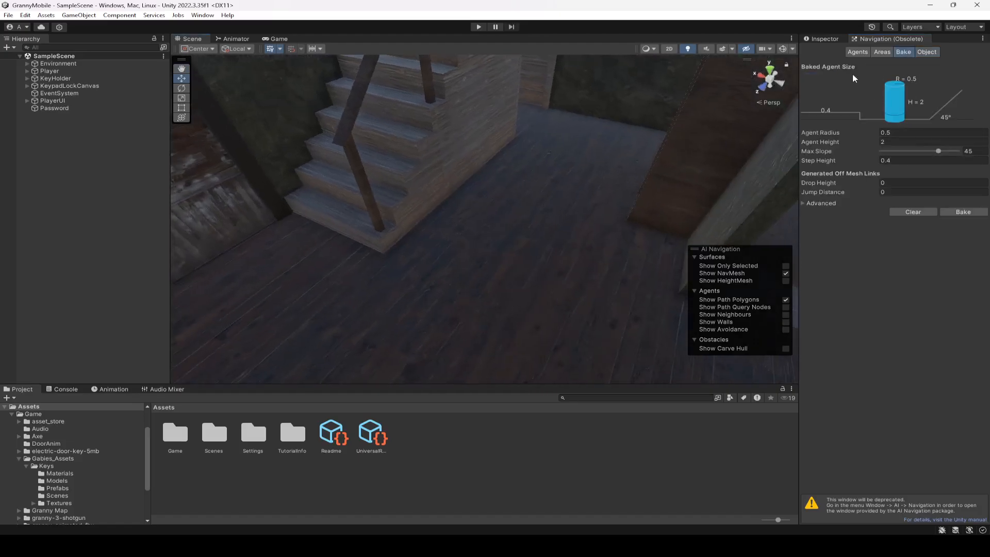
pyautogui.click(61, 64)
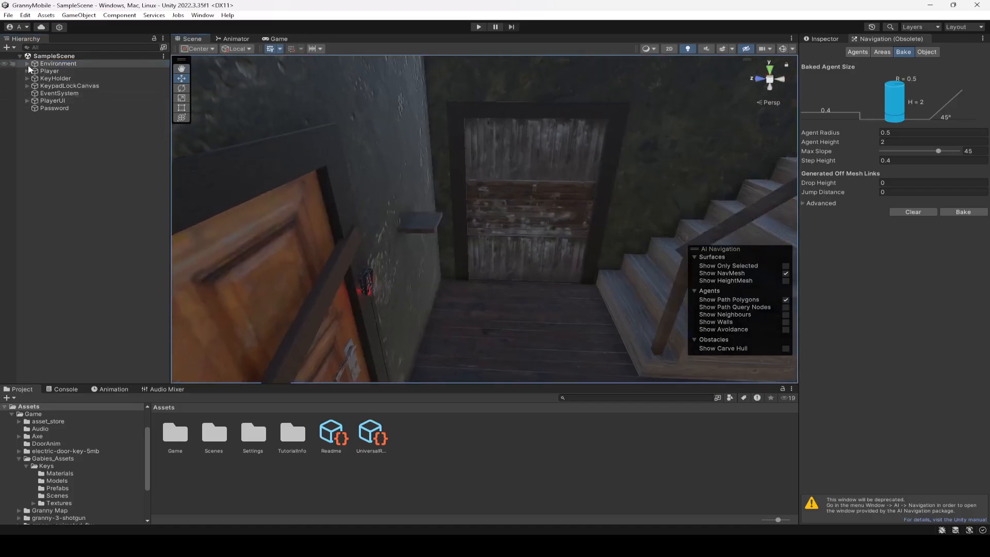
pyautogui.click(28, 64)
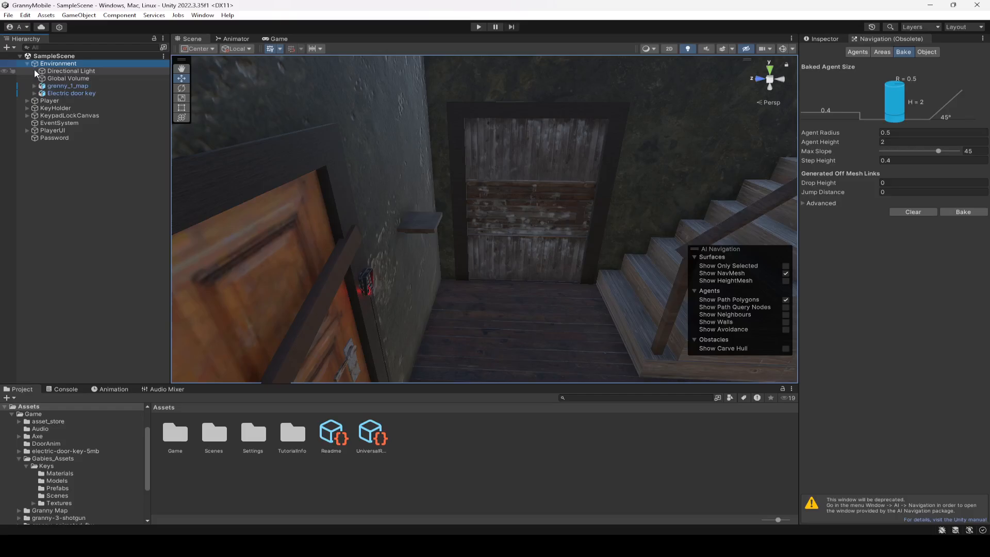
pyautogui.click(73, 85)
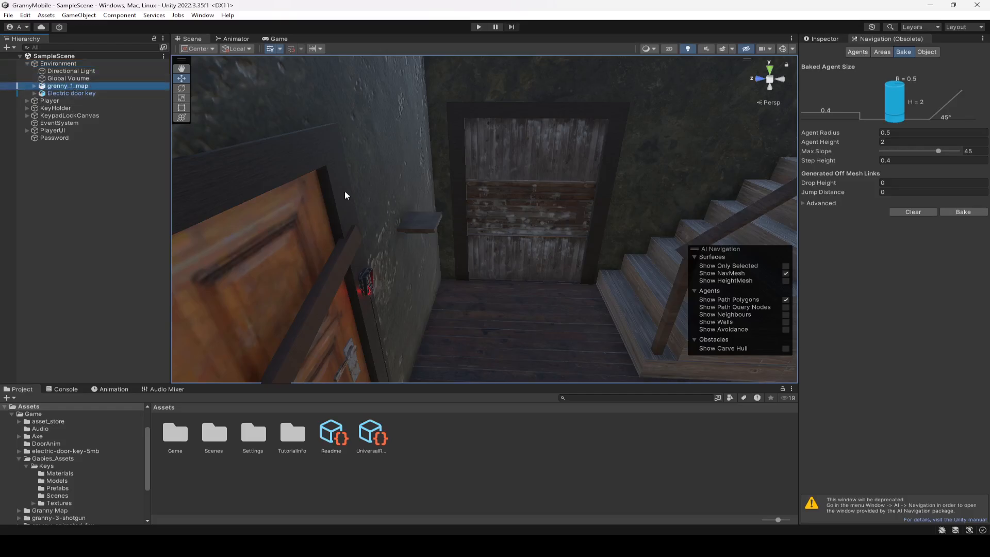
pyautogui.moveTo(345, 192); pyautogui.dragTo(436, 213, button='right')
pyautogui.scroll(-10, 477, 218)
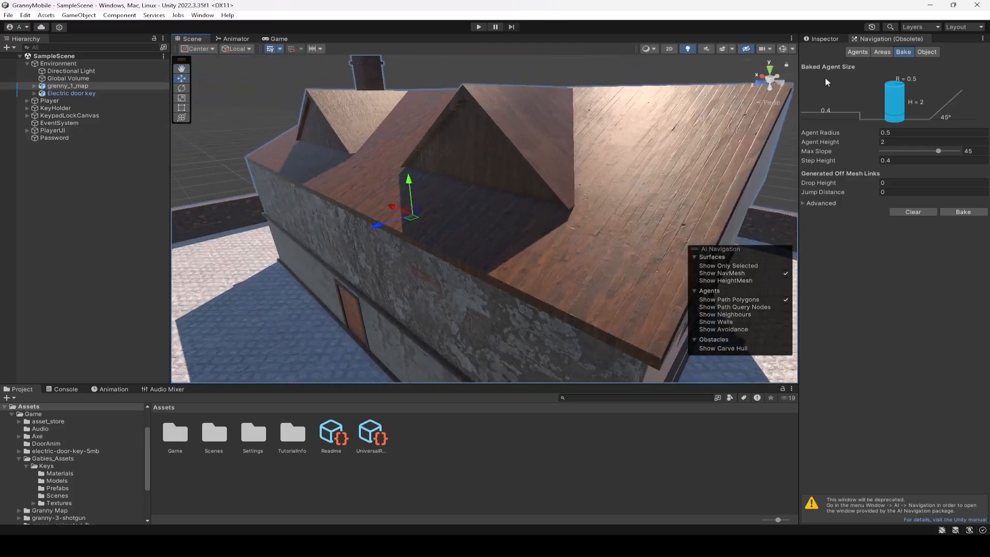
pyautogui.click(827, 39)
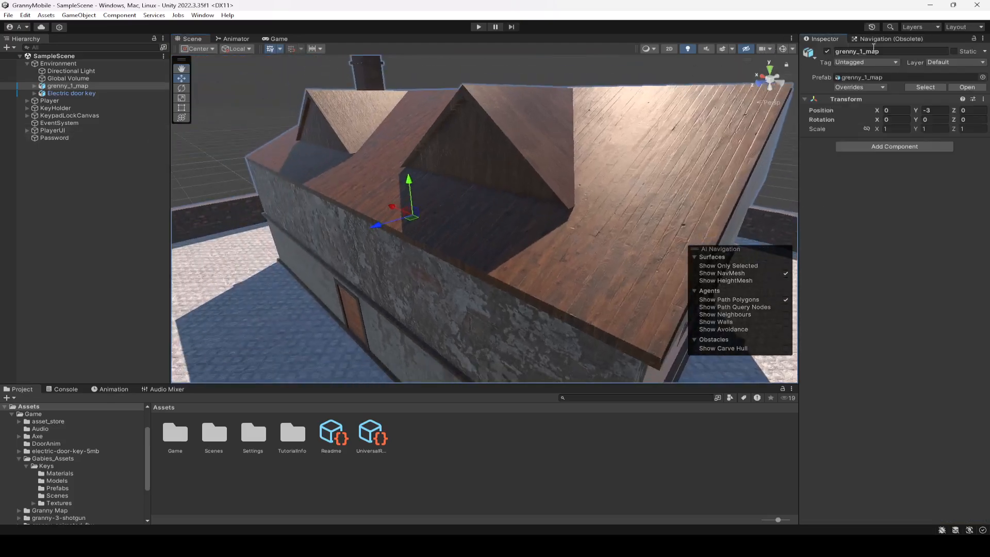
pyautogui.click(953, 52)
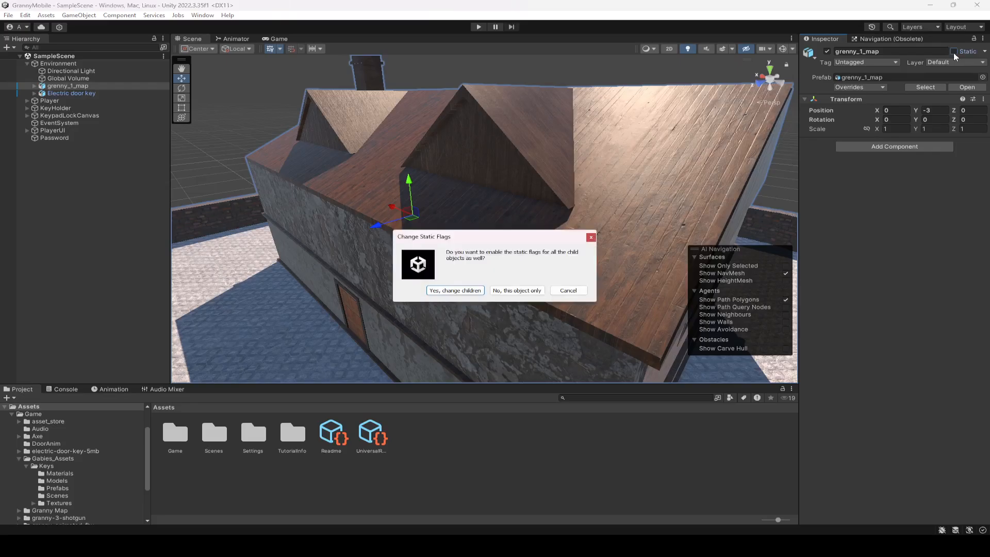
pyautogui.click(450, 291)
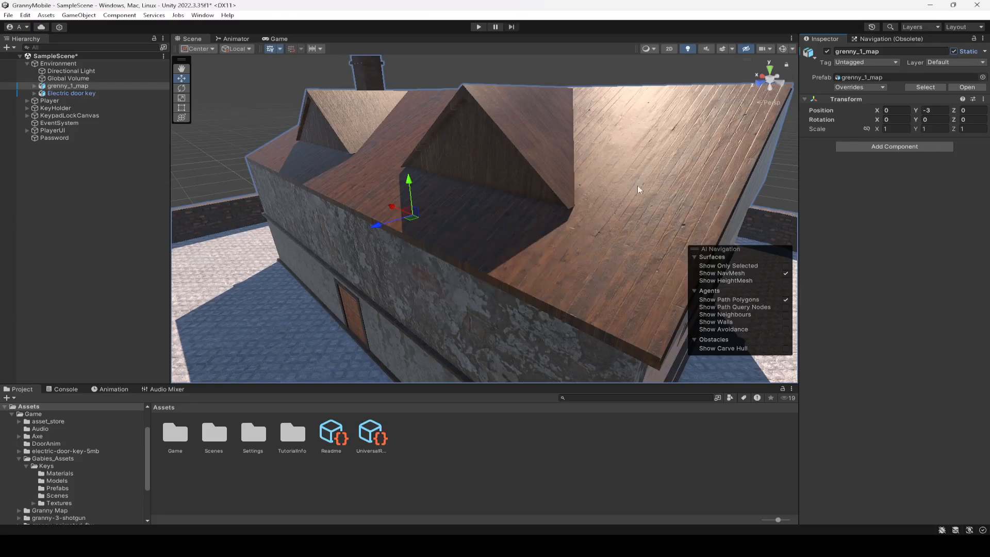
# Step: Enable the gizmos in the Scene view and bake the NavMesh for the static house map
pyautogui.scroll(10, 464, 248)
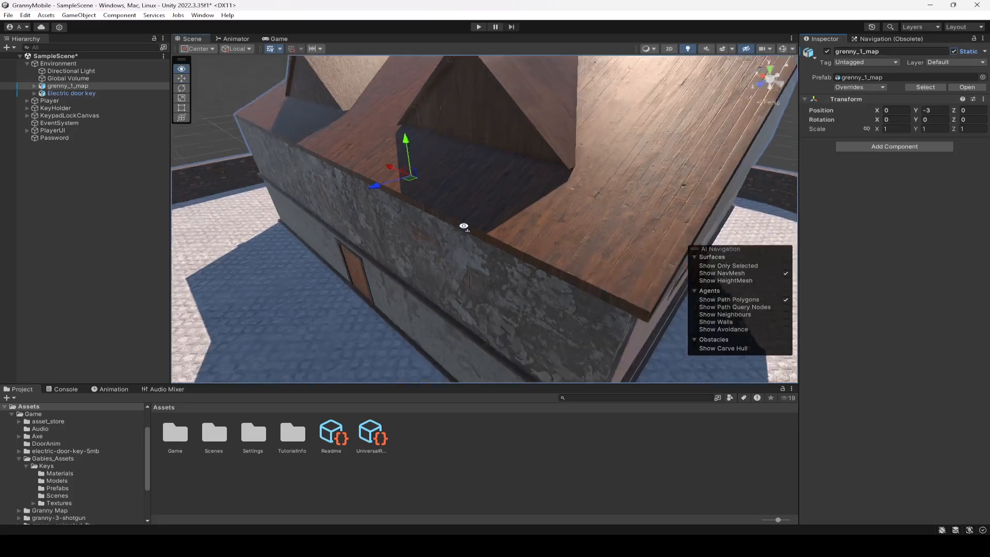
pyautogui.scroll(-10, 562, 198)
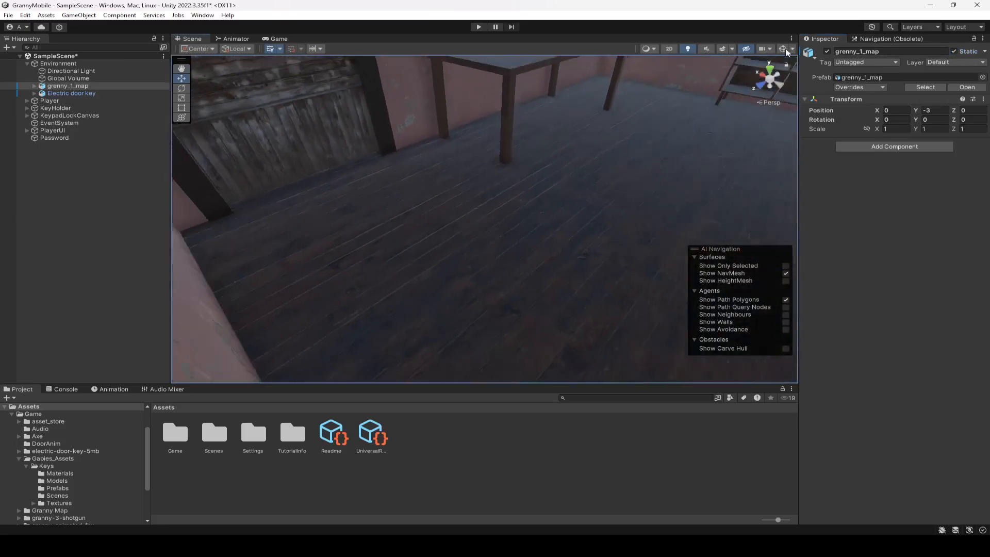
pyautogui.scroll(-4, 552, 184)
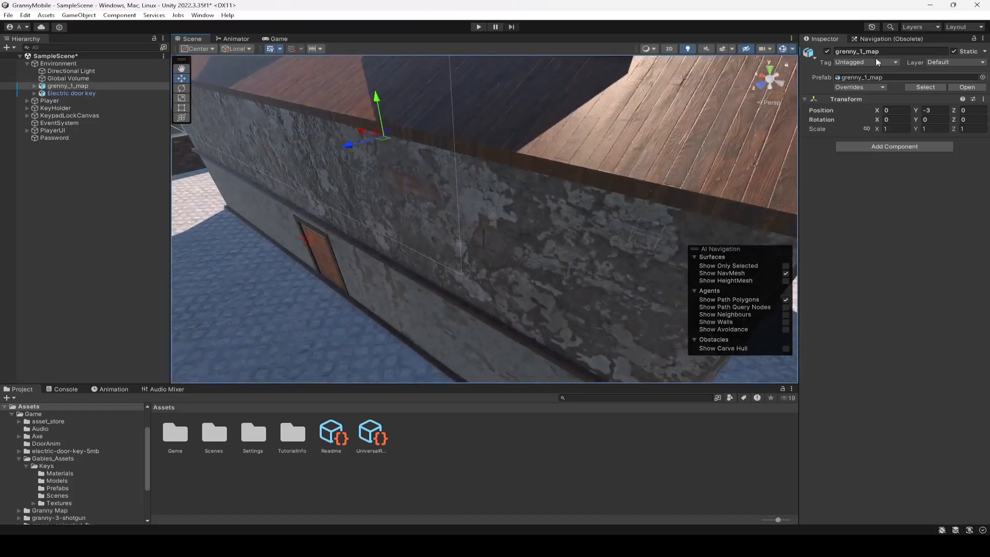
pyautogui.click(885, 39)
pyautogui.scroll(10, 524, 271)
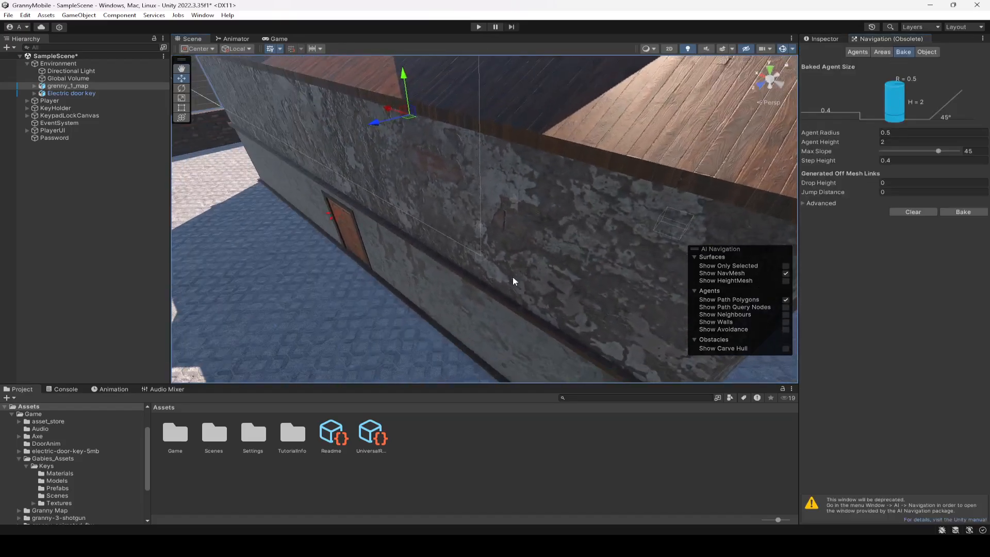
pyautogui.scroll(4, 490, 270)
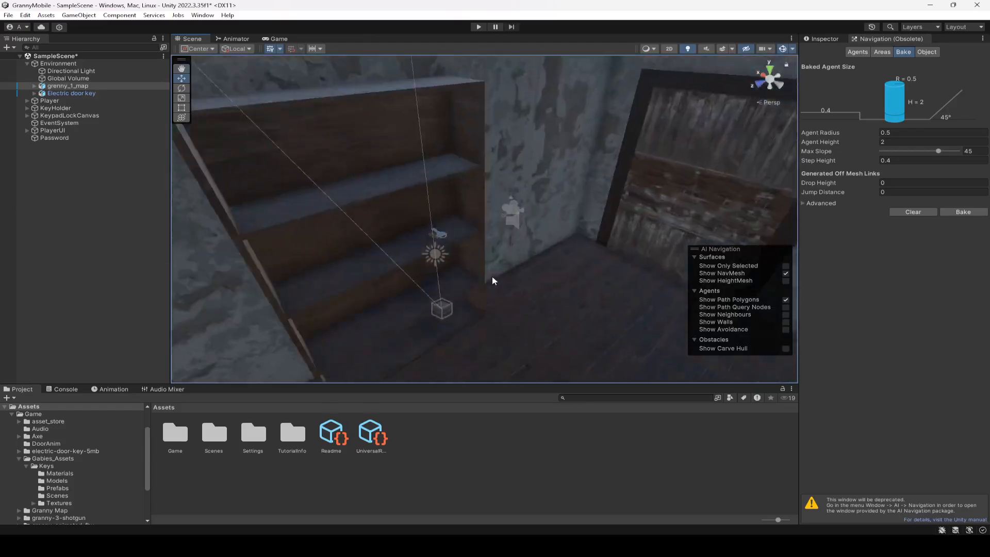
pyautogui.moveTo(492, 275); pyautogui.dragTo(510, 147, button='right')
pyautogui.scroll(3, 382, 286)
pyautogui.scroll(4, 274, 210)
pyautogui.scroll(-5, 630, 212)
pyautogui.scroll(6, 462, 191)
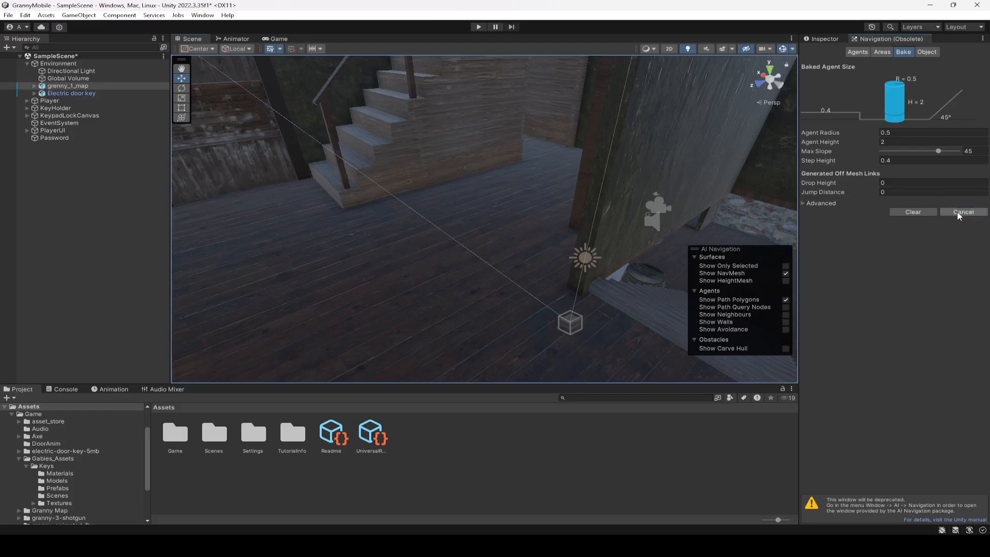
# Step: Delete the closed wooden door in the middle doorway of the corridor
pyautogui.moveTo(559, 271); pyautogui.dragTo(469, 248, button='right')
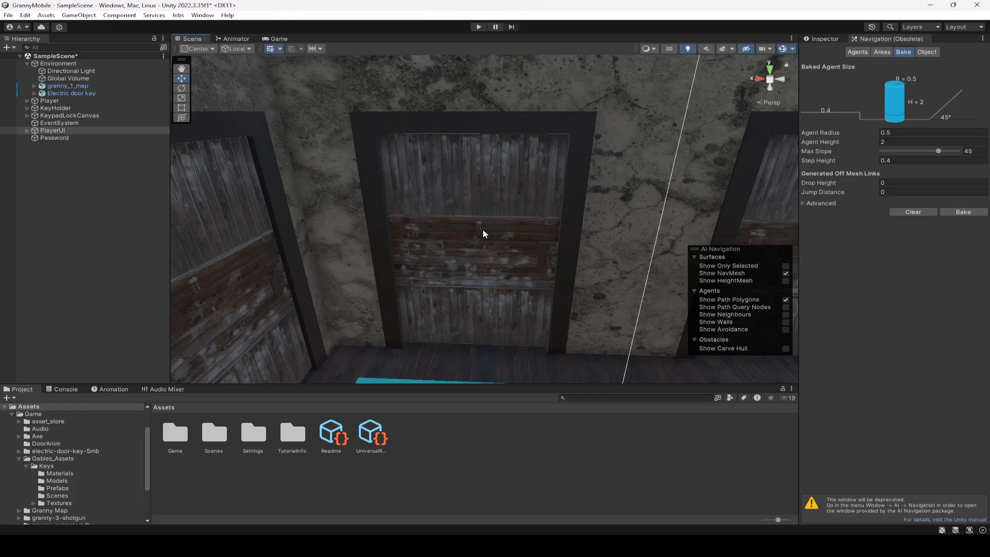
pyautogui.click(482, 233)
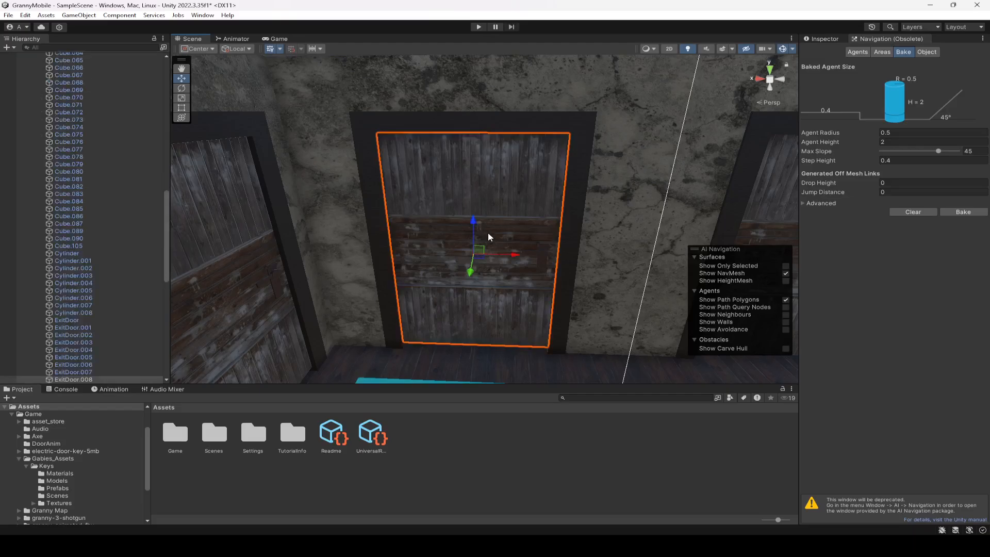
pyautogui.press('Delete')
# Step: Collapse the grenny_1_map and Environment objects in the hierarchy and save the scene
pyautogui.moveTo(453, 228); pyautogui.dragTo(370, 271, button='right')
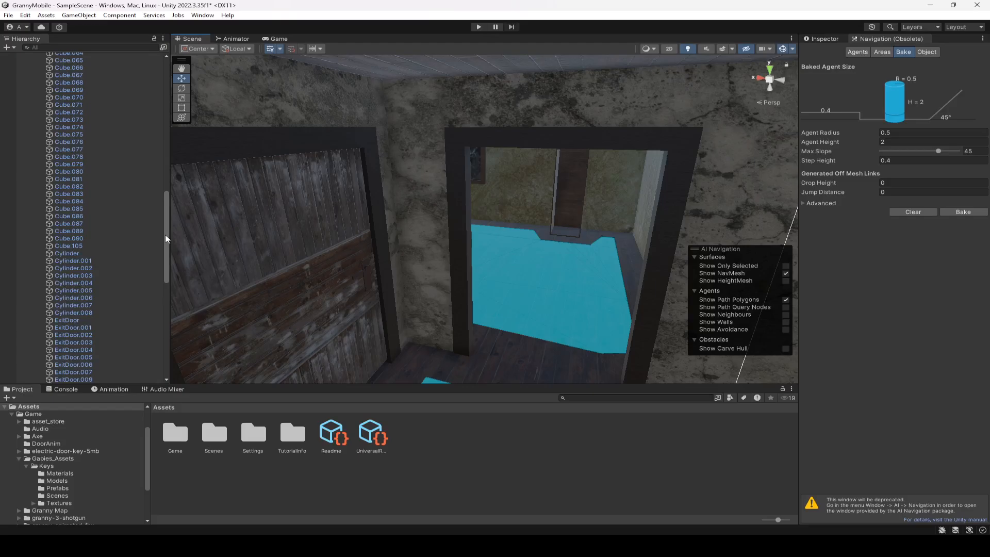
pyautogui.moveTo(164, 234); pyautogui.dragTo(142, 72)
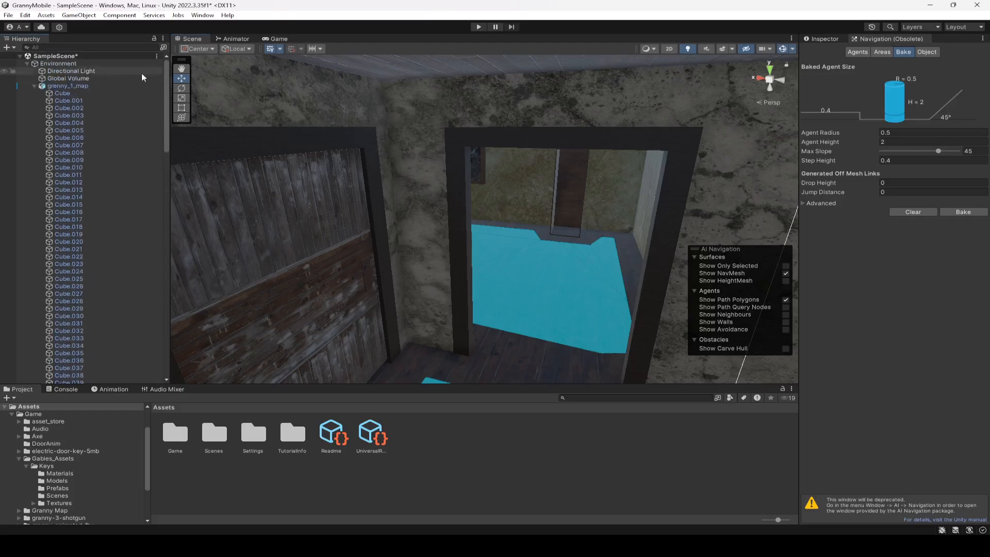
pyautogui.click(33, 85)
pyautogui.click(26, 64)
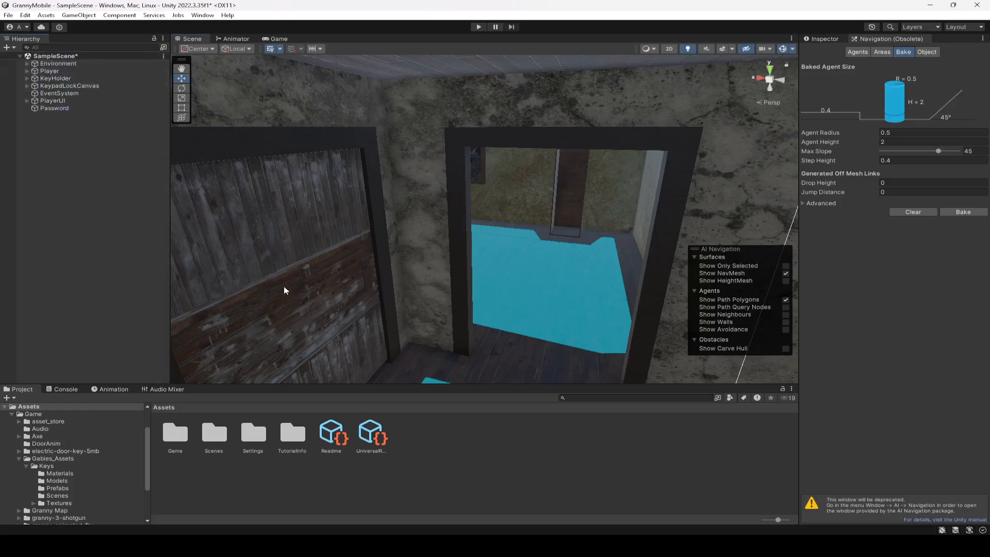
pyautogui.hotkey('ctrl', 's')
pyautogui.scroll(5, 614, 259)
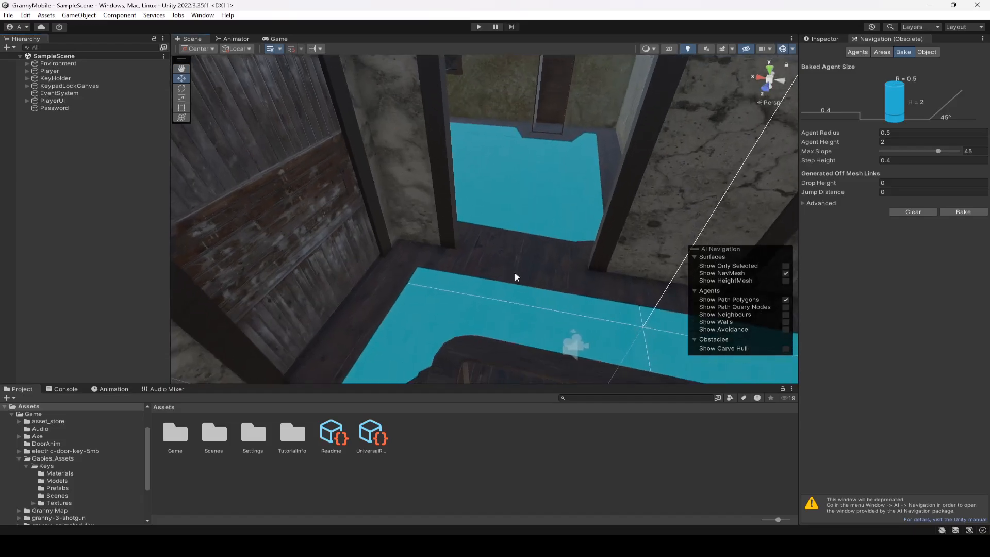
pyautogui.moveTo(504, 259); pyautogui.dragTo(554, 265, button='right')
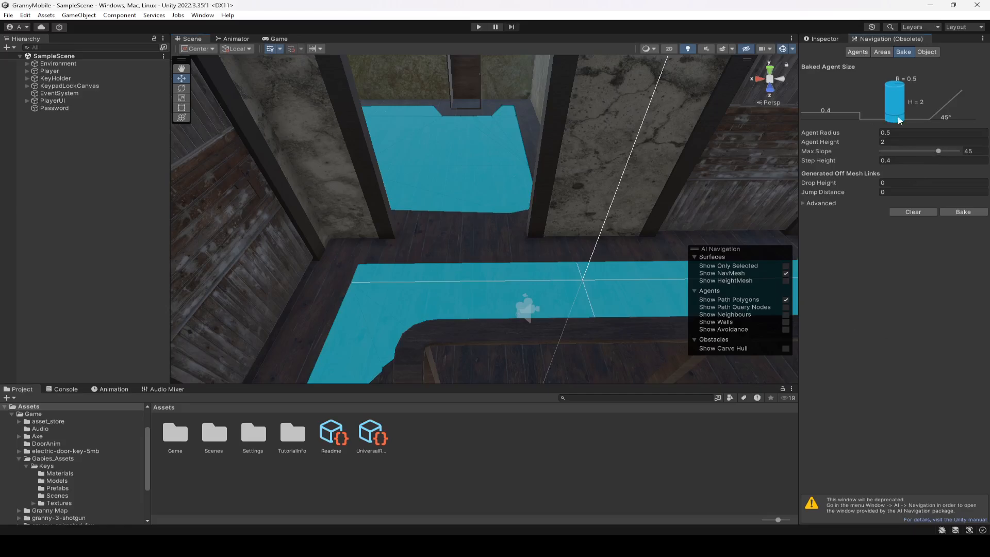
# Step: Rebake the NavMesh with an agent radius of 0.1, agent height of 1 and step height of 0.7
pyautogui.write('0.1')
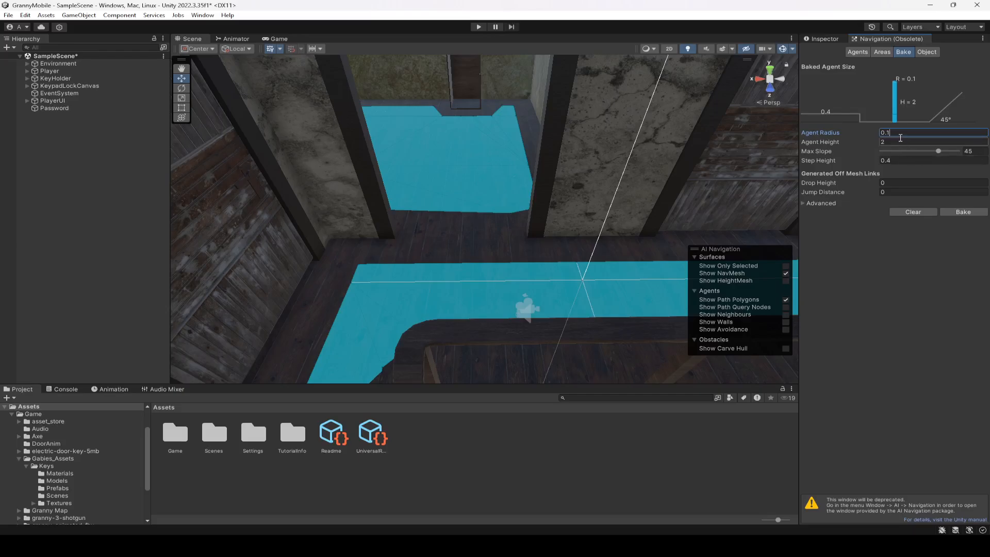
pyautogui.click(900, 142)
pyautogui.write('1')
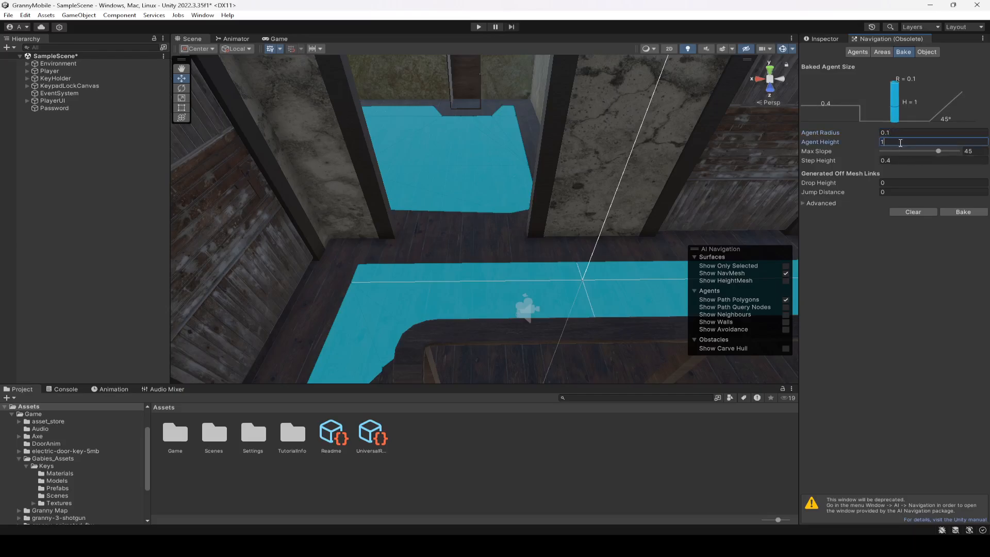
pyautogui.click(901, 161)
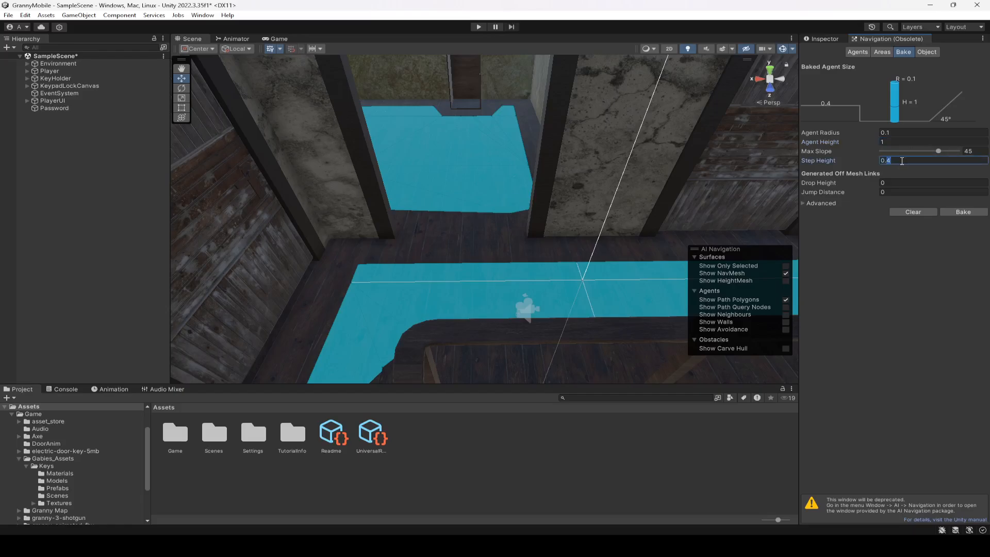
pyautogui.write('0.7')
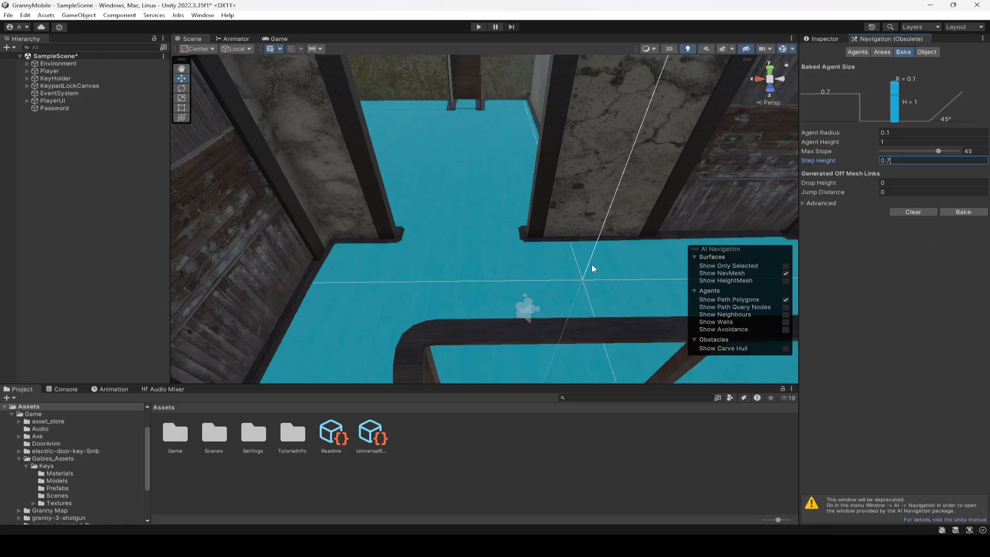
pyautogui.moveTo(460, 251); pyautogui.dragTo(106, 237, button='right')
pyautogui.moveTo(217, 237); pyautogui.dragTo(571, 183, button='right')
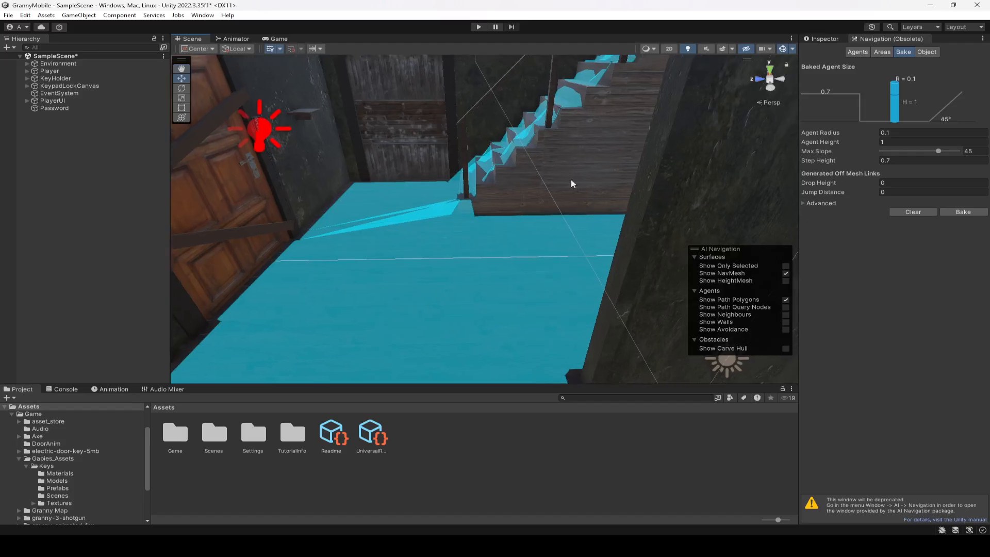
# Step: Open the Granny animator controller from the source folder of granny-animated-fbx
pyautogui.click(827, 40)
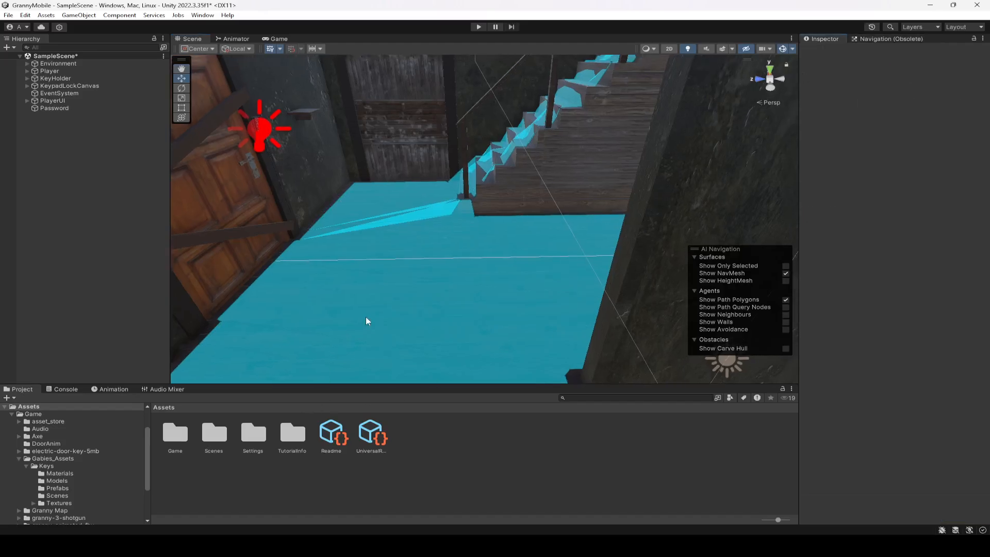
pyautogui.moveTo(366, 320); pyautogui.dragTo(452, 328, button='right')
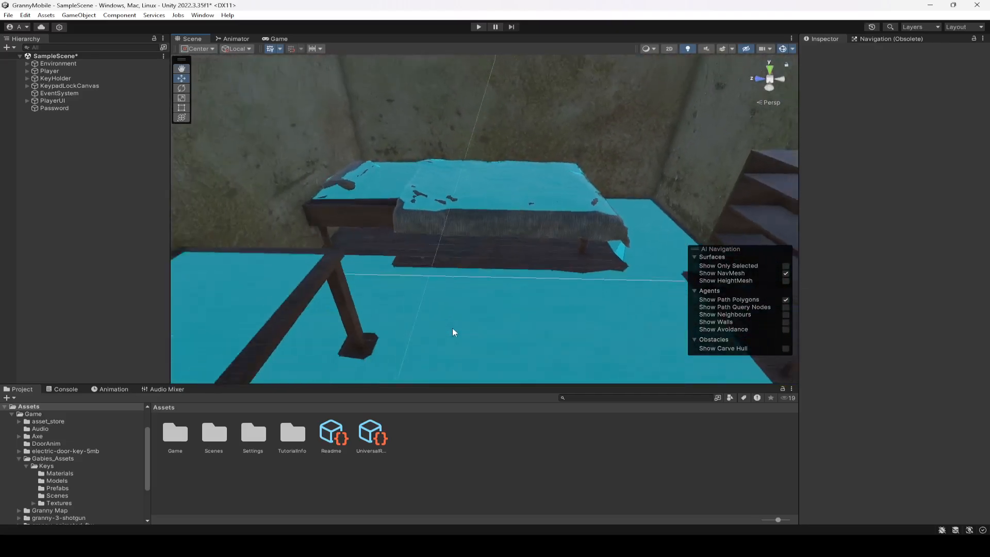
pyautogui.scroll(-2, 453, 328)
pyautogui.click(19, 459)
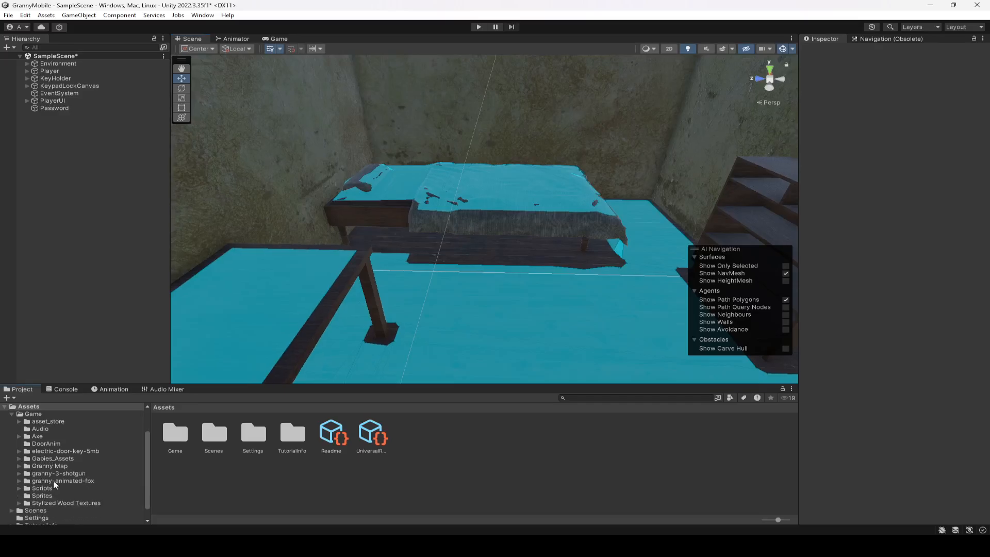
pyautogui.click(67, 481)
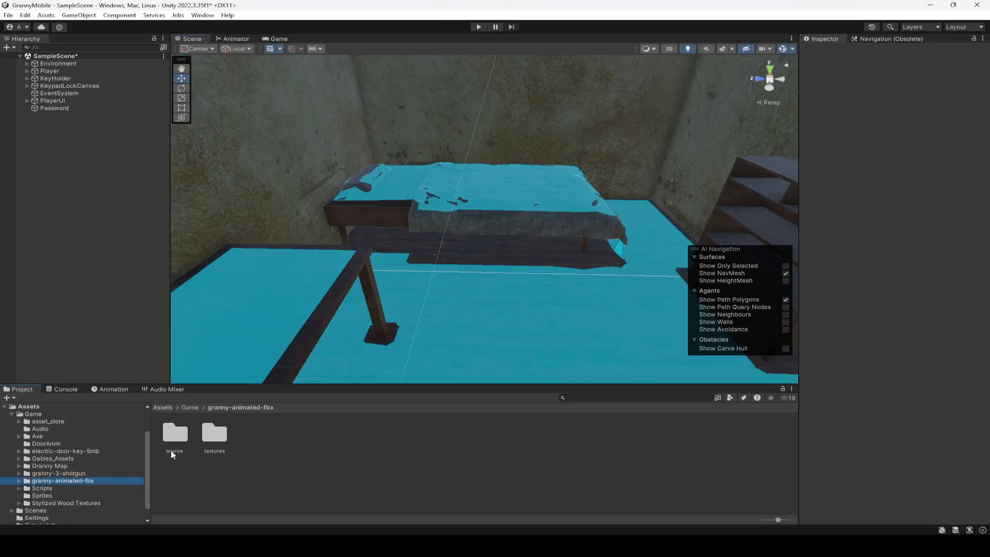
pyautogui.doubleClick(173, 436)
pyautogui.click(216, 438)
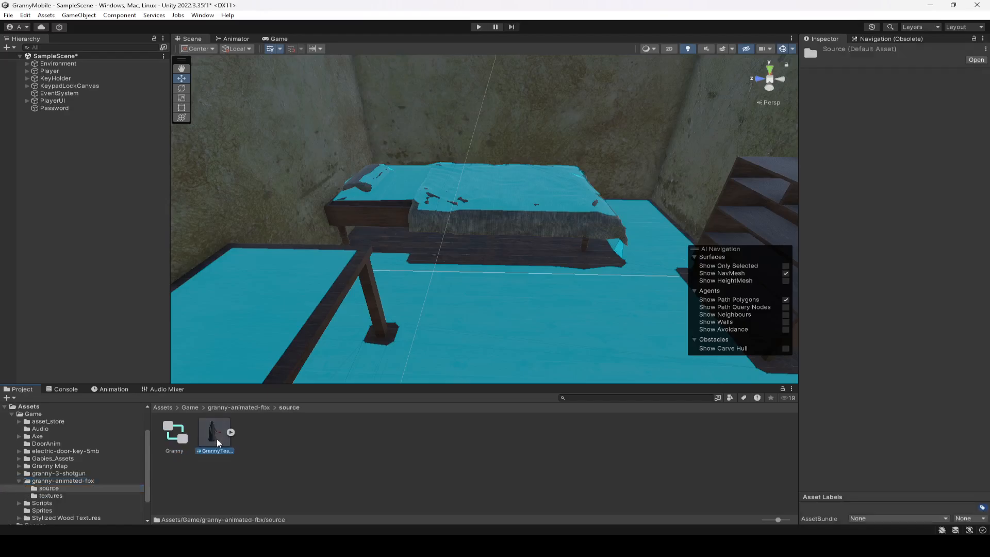
pyautogui.doubleClick(176, 436)
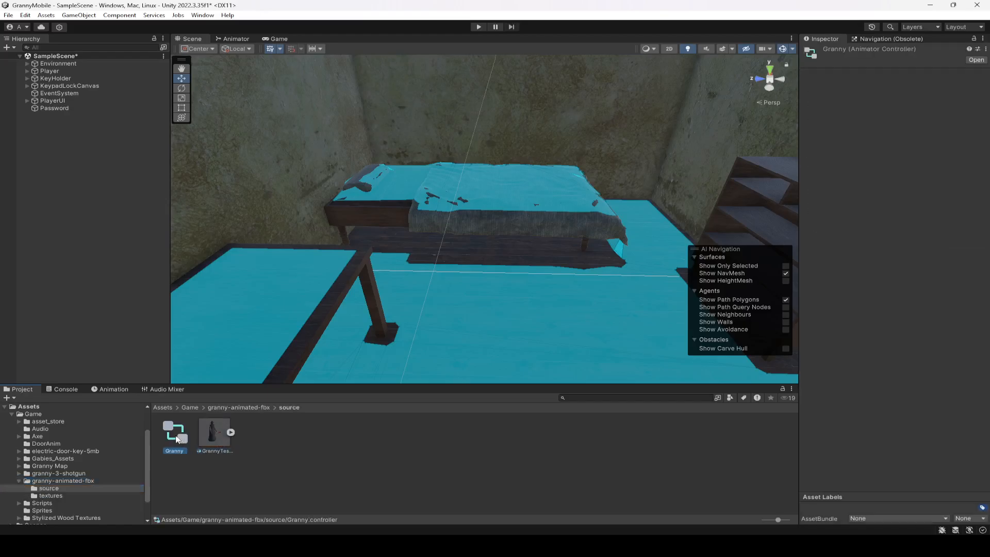
# Step: Examine the state graph of the Granny controller, checking the settings of the idle_1, Walk and Hit states
pyautogui.scroll(-3, 656, 249)
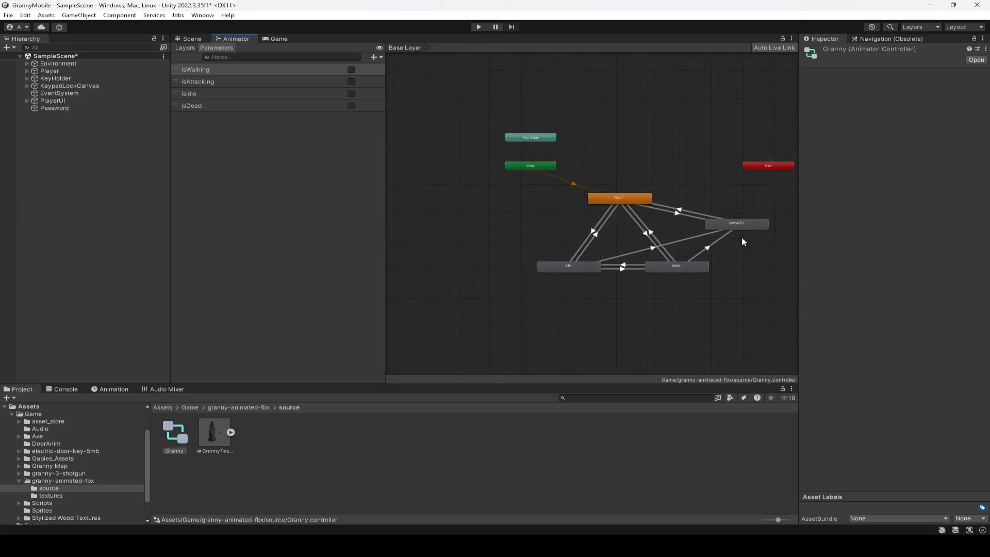
pyautogui.scroll(-2, 768, 252)
pyautogui.scroll(5, 780, 245)
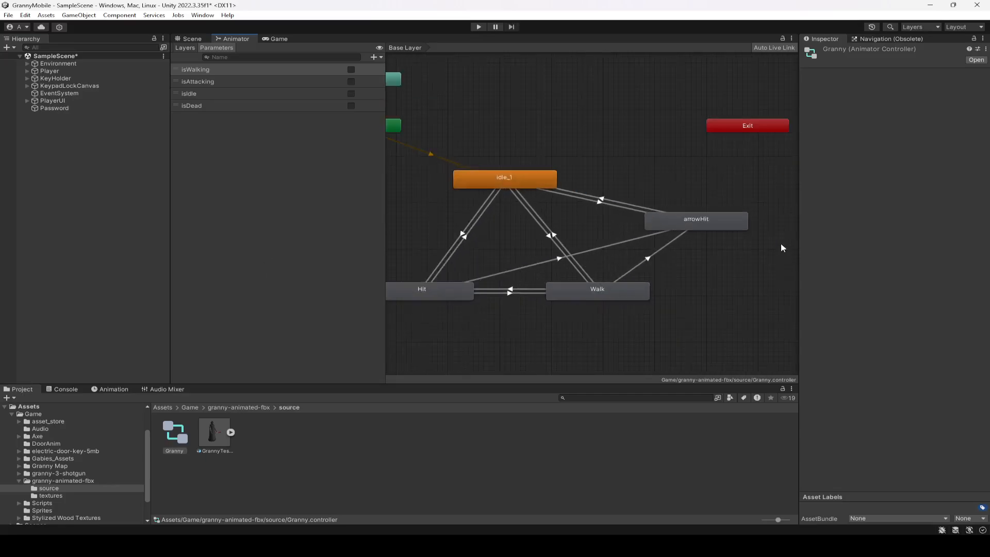
pyautogui.scroll(-3, 780, 248)
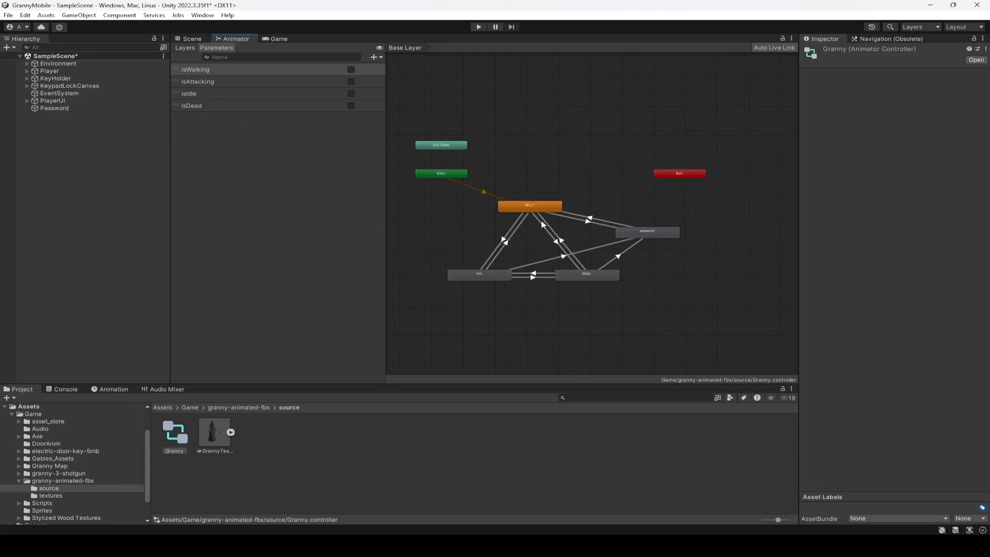
pyautogui.scroll(2, 551, 239)
pyautogui.click(509, 204)
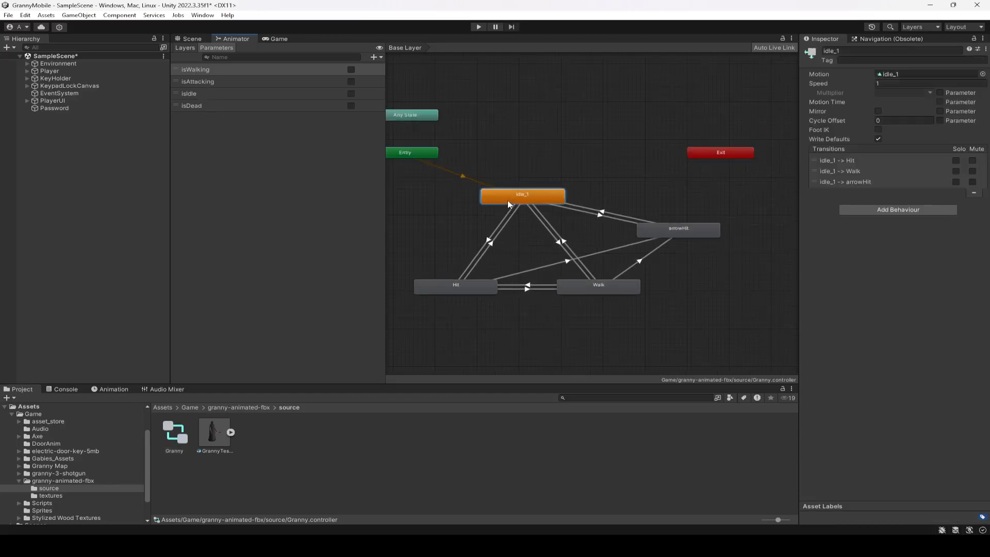
pyautogui.click(581, 291)
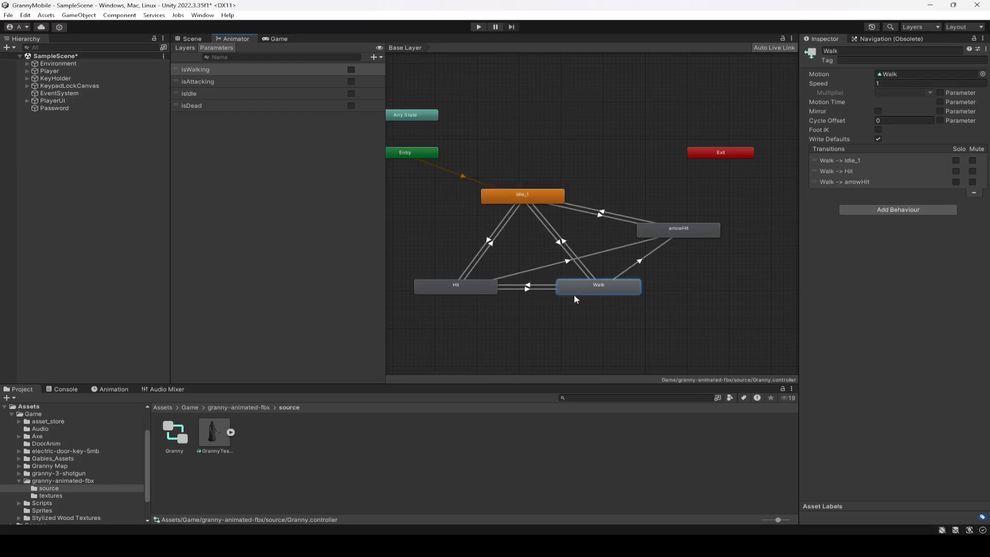
pyautogui.click(462, 290)
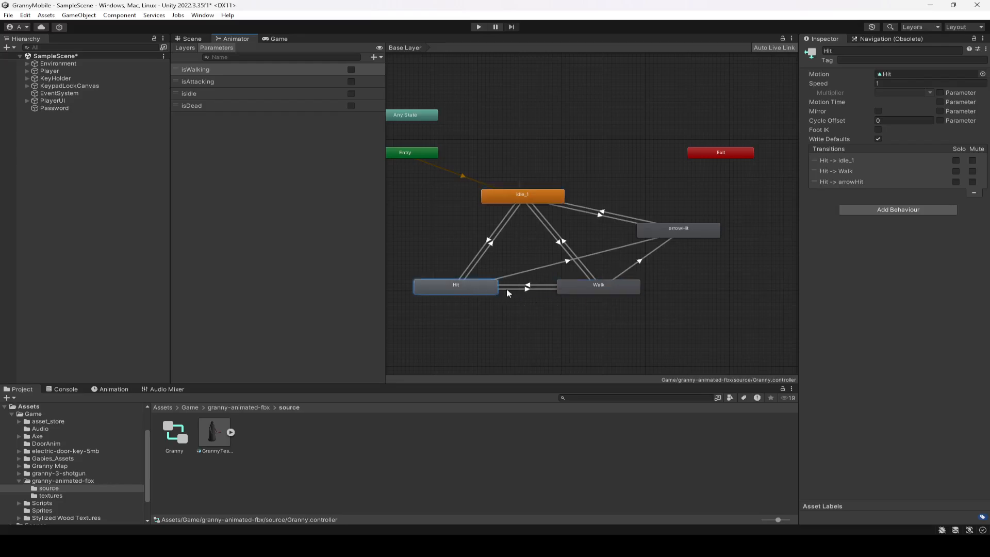
# Step: Preview the Hit and arrowHit animation clips of the Granny model
pyautogui.click(212, 434)
pyautogui.click(806, 376)
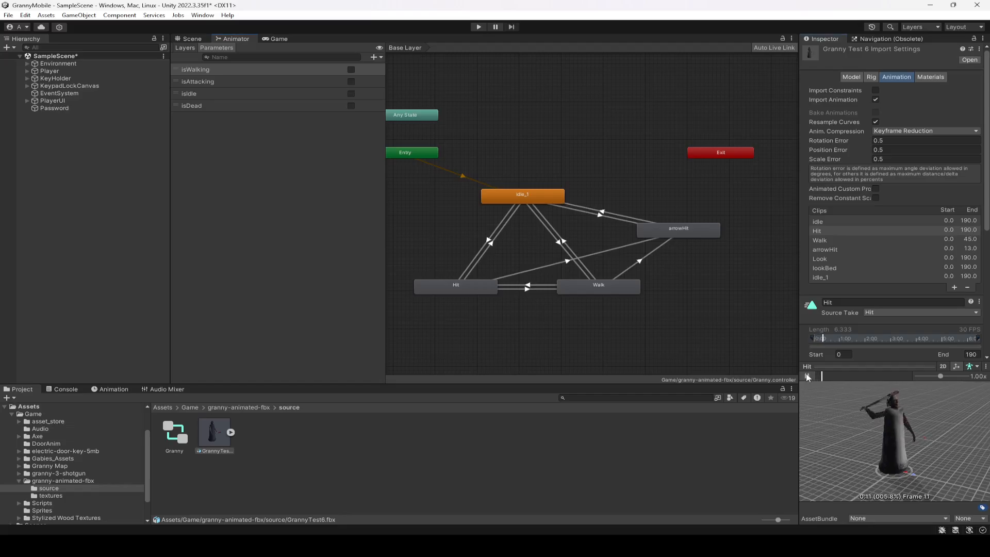
pyautogui.doubleClick(681, 230)
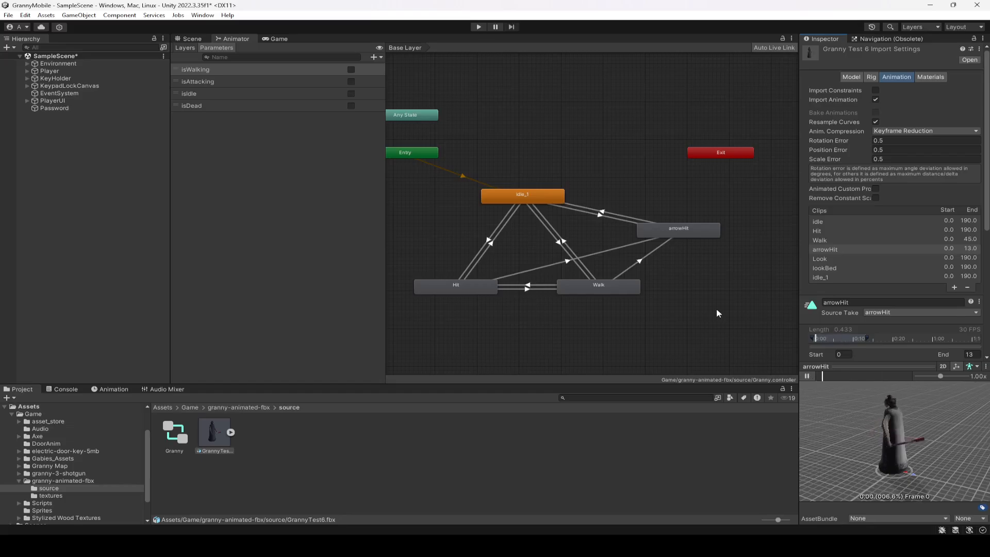
pyautogui.click(638, 302)
# Step: Examine the conditions of the transitions between idle_1, Hit, Walk and arrowHit, and preview the arrowHit to idle_1 transition
pyautogui.click(493, 235)
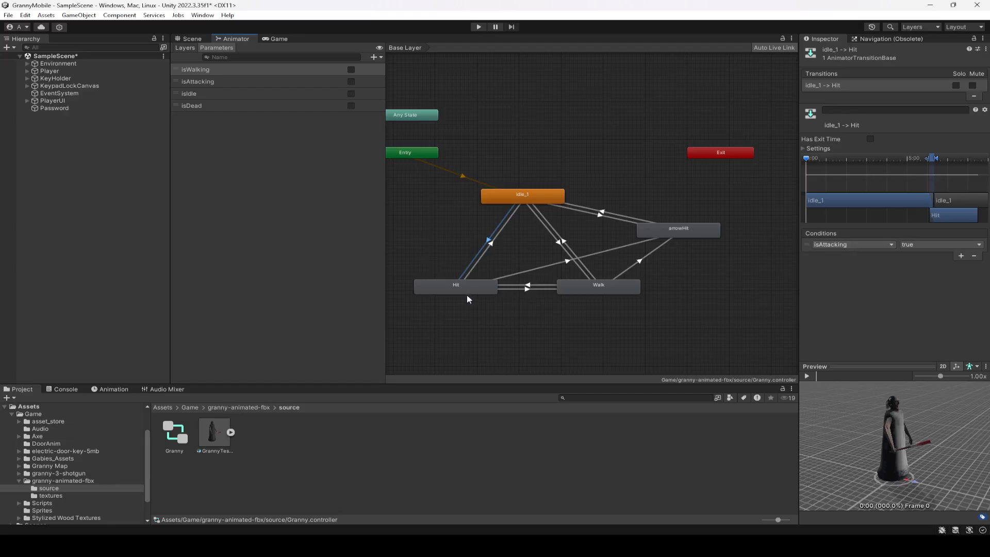
pyautogui.click(496, 233)
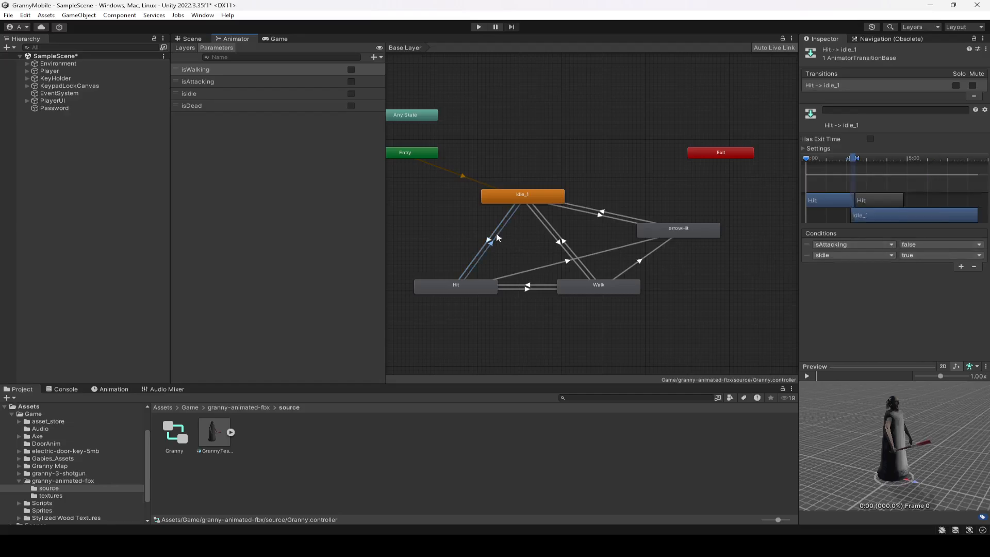
pyautogui.click(526, 289)
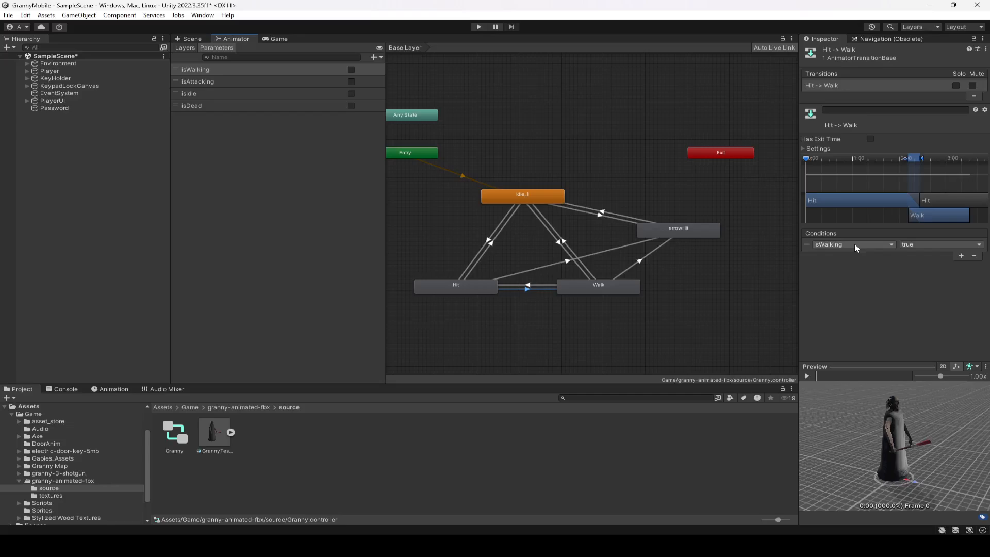
pyautogui.click(542, 283)
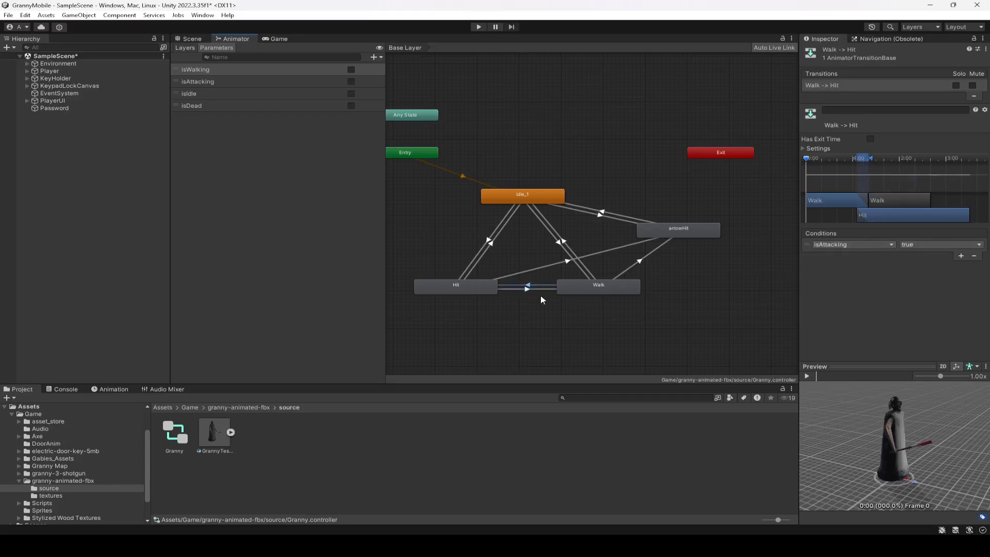
pyautogui.click(530, 271)
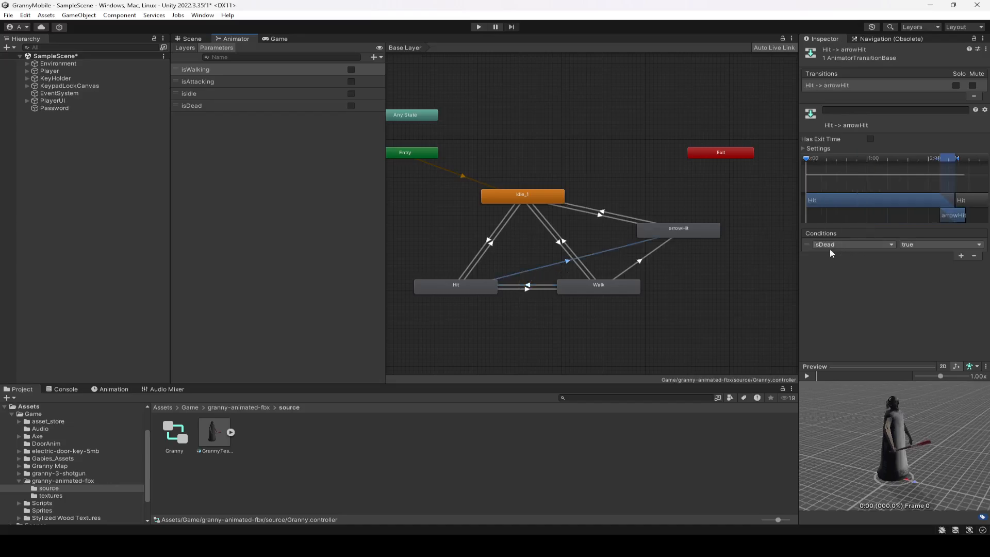
pyautogui.click(634, 264)
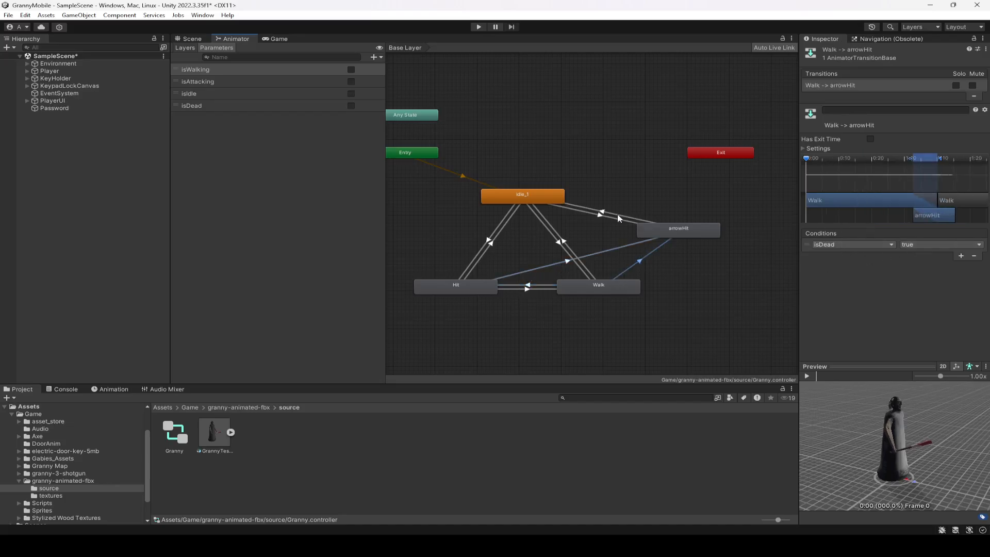
pyautogui.click(564, 248)
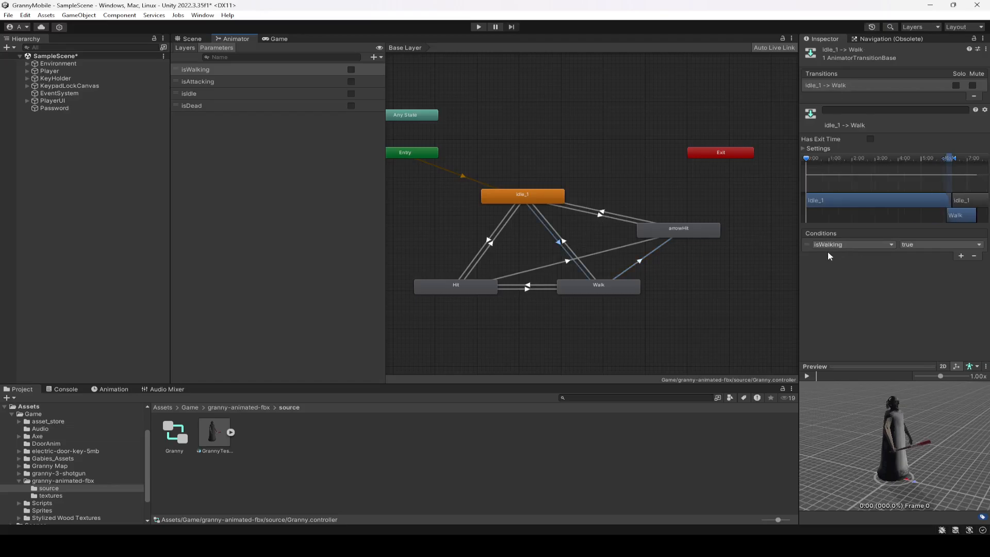
pyautogui.click(570, 249)
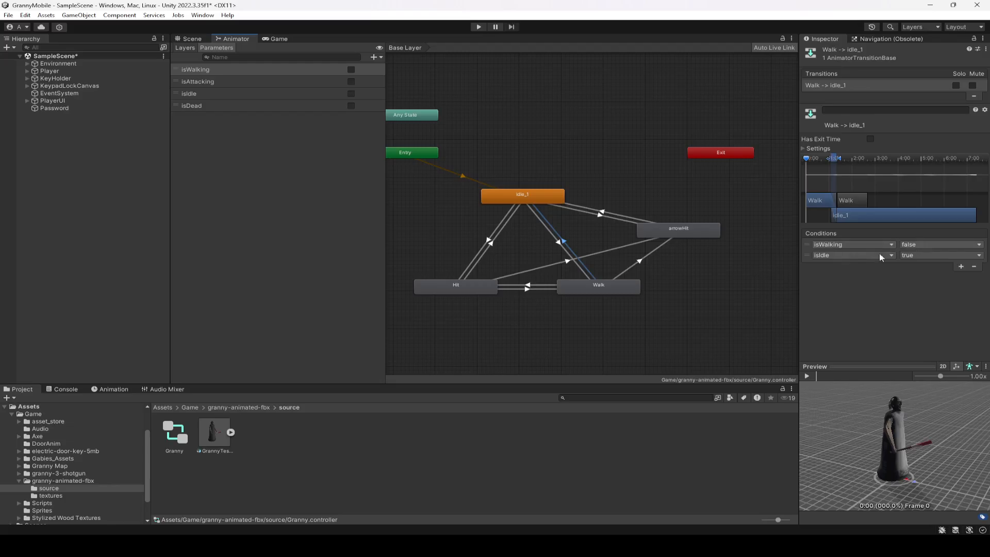
pyautogui.click(615, 217)
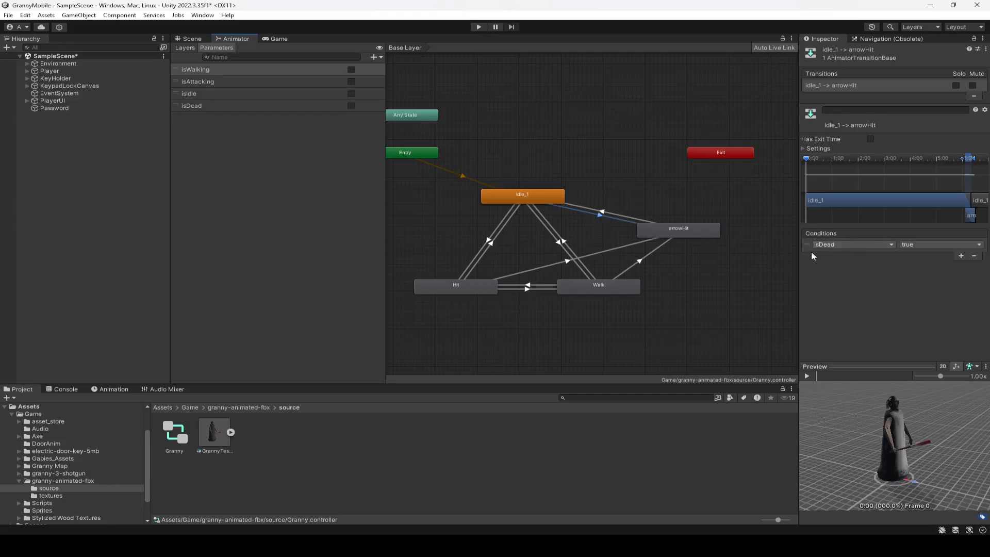
pyautogui.click(619, 217)
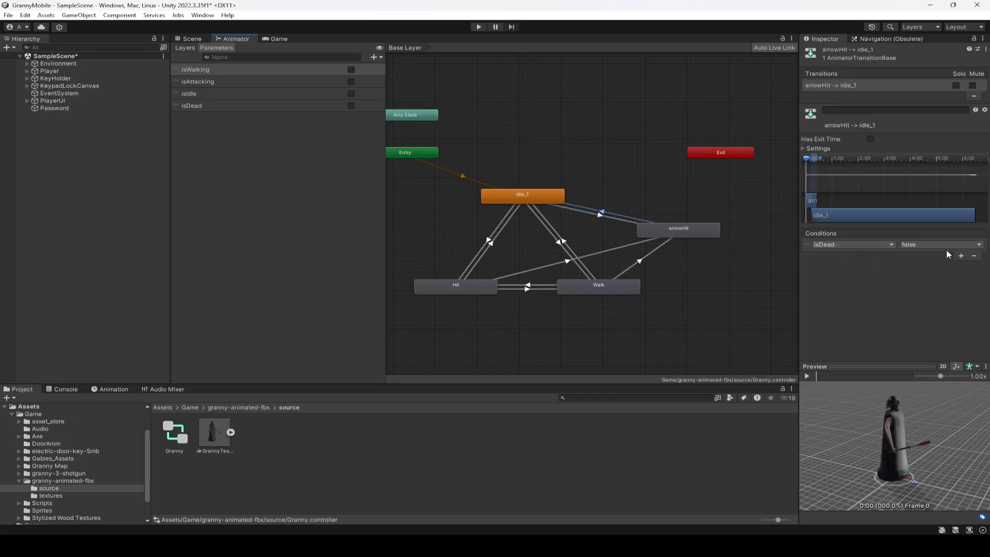
pyautogui.click(807, 377)
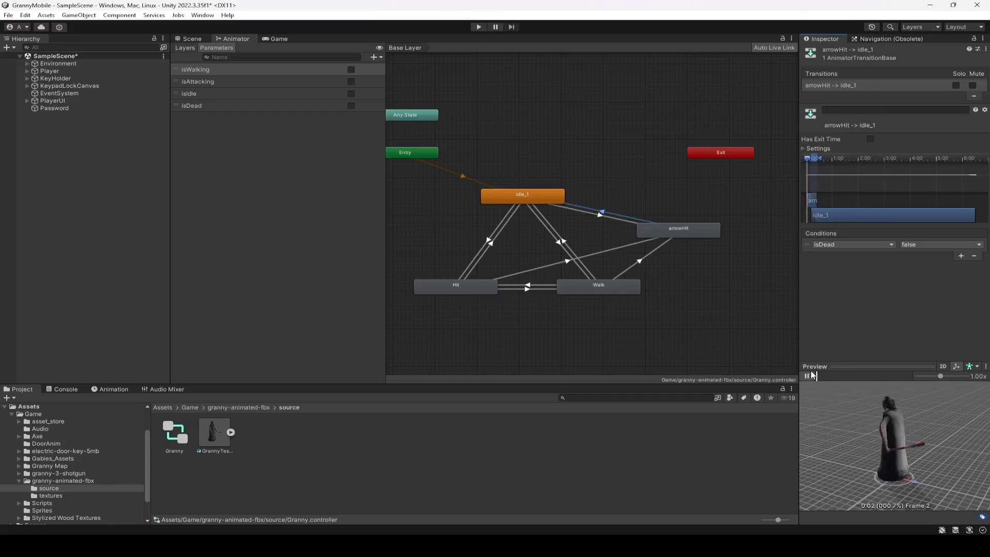
# Step: Check the arrowHit state and its transition with idle_1, and save the scene
pyautogui.click(575, 146)
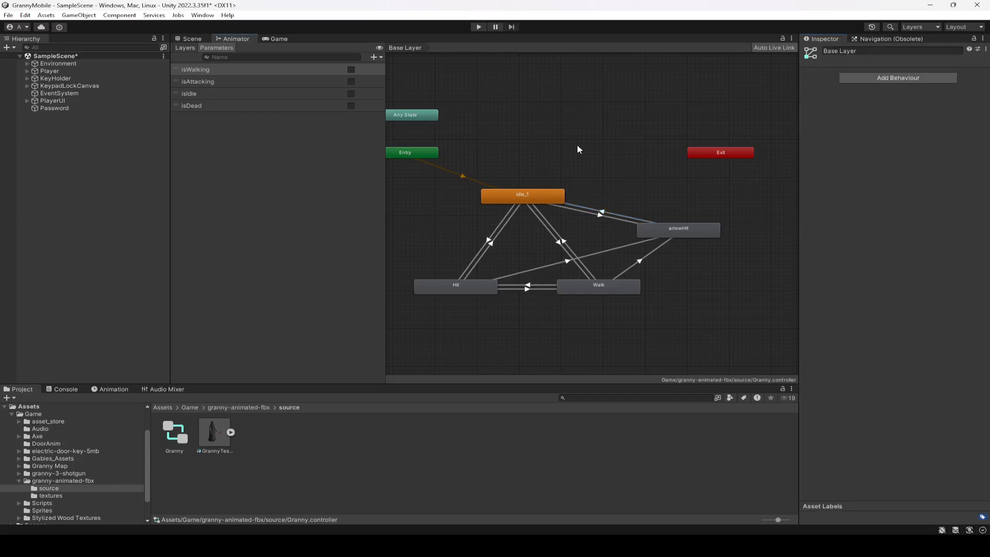
pyautogui.click(662, 229)
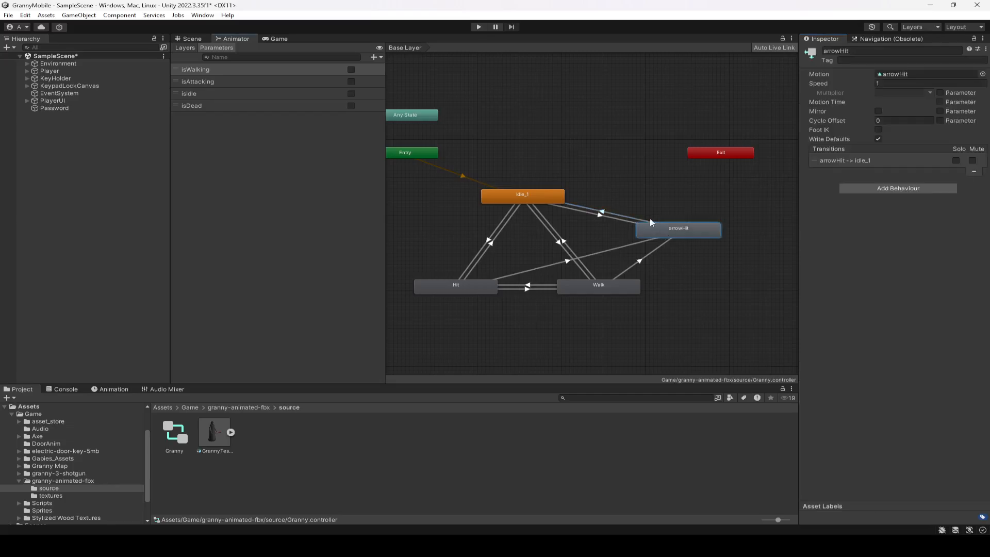
pyautogui.click(621, 217)
pyautogui.click(611, 158)
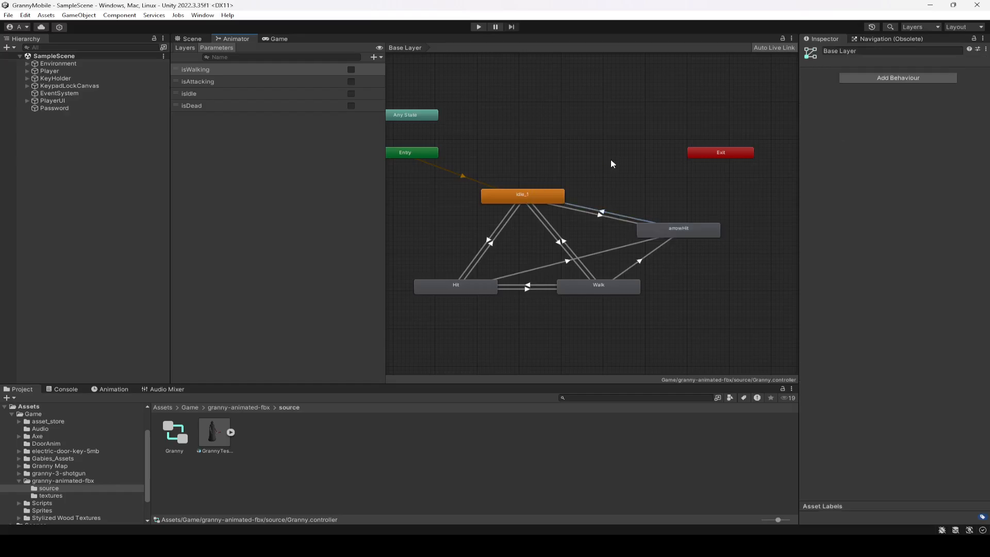
# Step: Return to the scene and place the GrannyTest6 model on the bedroom floor in front of the bed
pyautogui.click(197, 39)
pyautogui.moveTo(479, 230); pyautogui.dragTo(408, 214, button='right')
pyautogui.scroll(8, 409, 199)
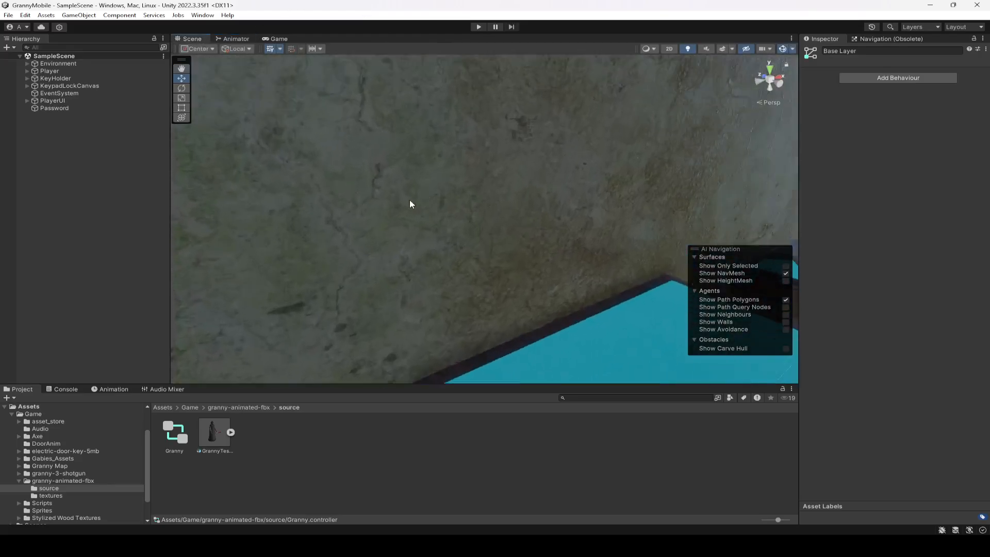
pyautogui.moveTo(395, 221); pyautogui.dragTo(629, 227, button='middle')
pyautogui.moveTo(629, 227); pyautogui.dragTo(526, 202, button='right')
pyautogui.scroll(-3, 525, 202)
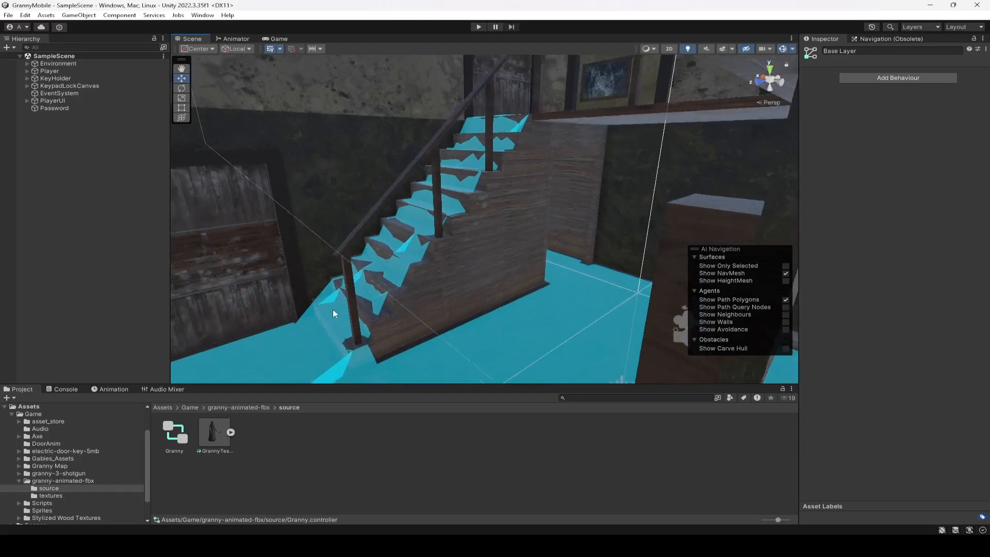
pyautogui.moveTo(334, 311); pyautogui.dragTo(230, 433, button='right')
pyautogui.scroll(3, 436, 311)
pyautogui.scroll(-3, 436, 310)
pyautogui.scroll(5, 474, 170)
pyautogui.scroll(2, 518, 190)
pyautogui.moveTo(212, 433); pyautogui.dragTo(525, 227)
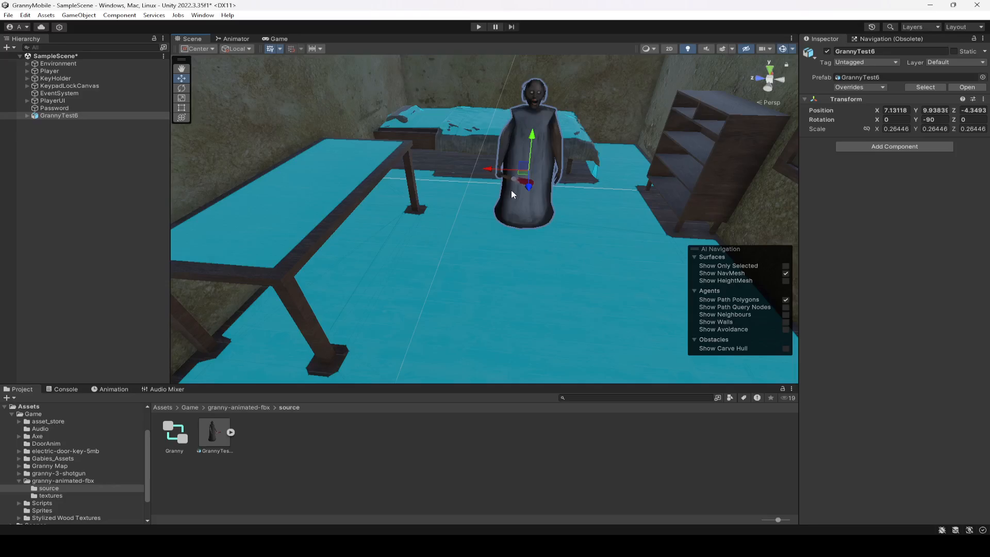
pyautogui.click(71, 116)
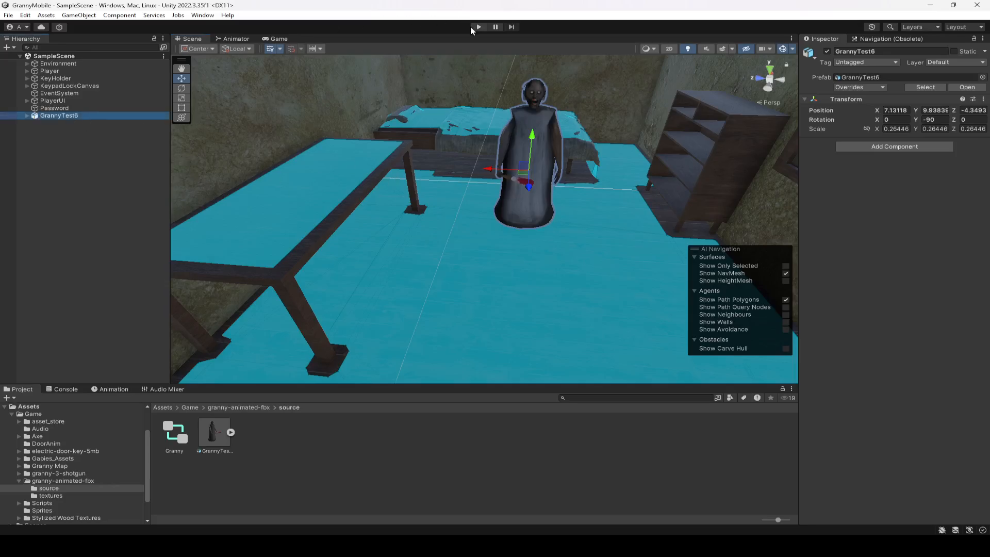
pyautogui.moveTo(604, 149); pyautogui.dragTo(540, 301, button='right')
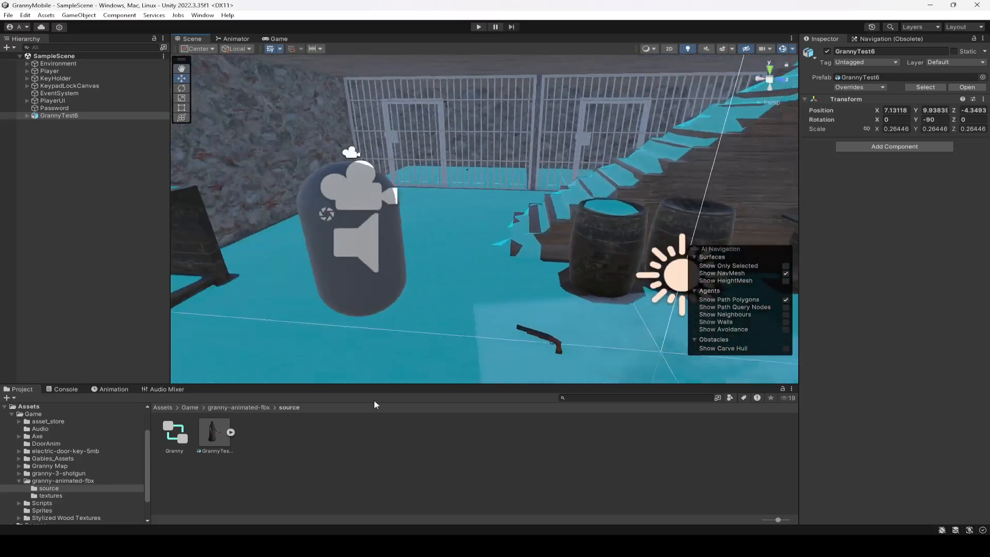
pyautogui.moveTo(540, 301); pyautogui.dragTo(388, 486)
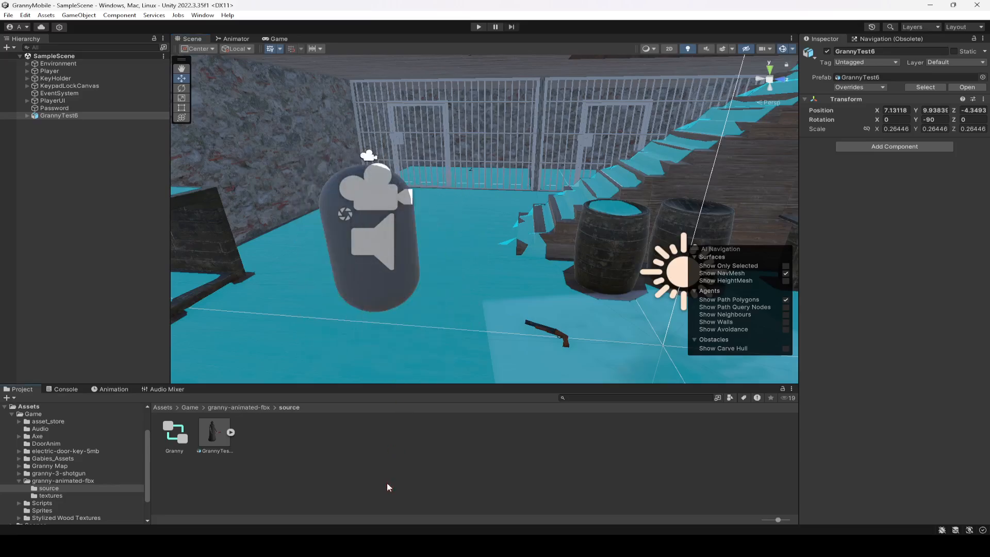
# Step: Add a Capsule Collider component to GrannyTest6 and turn on editing of the collider
pyautogui.doubleClick(69, 114)
pyautogui.moveTo(353, 218); pyautogui.dragTo(267, 224, button='right')
pyautogui.press('s')
pyautogui.press('d')
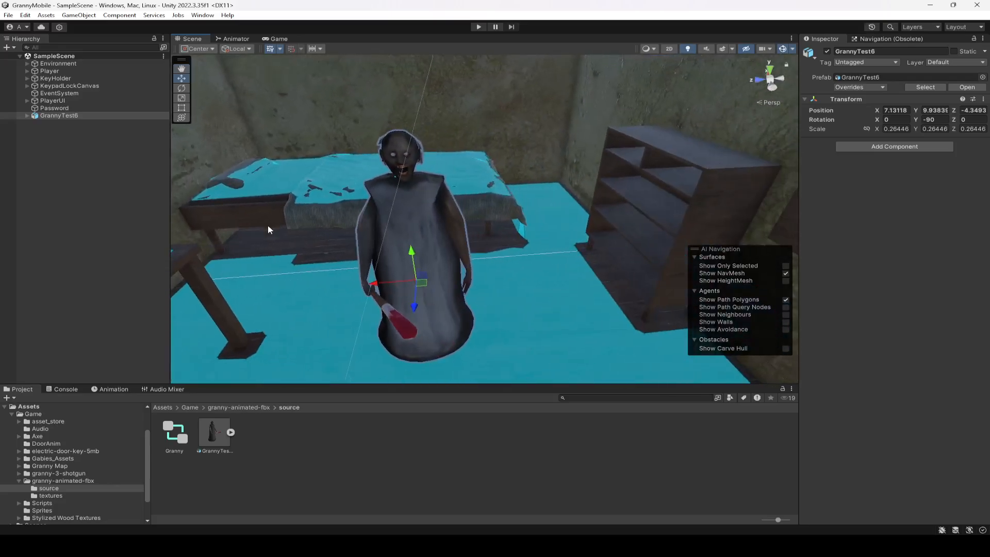
pyautogui.click(61, 115)
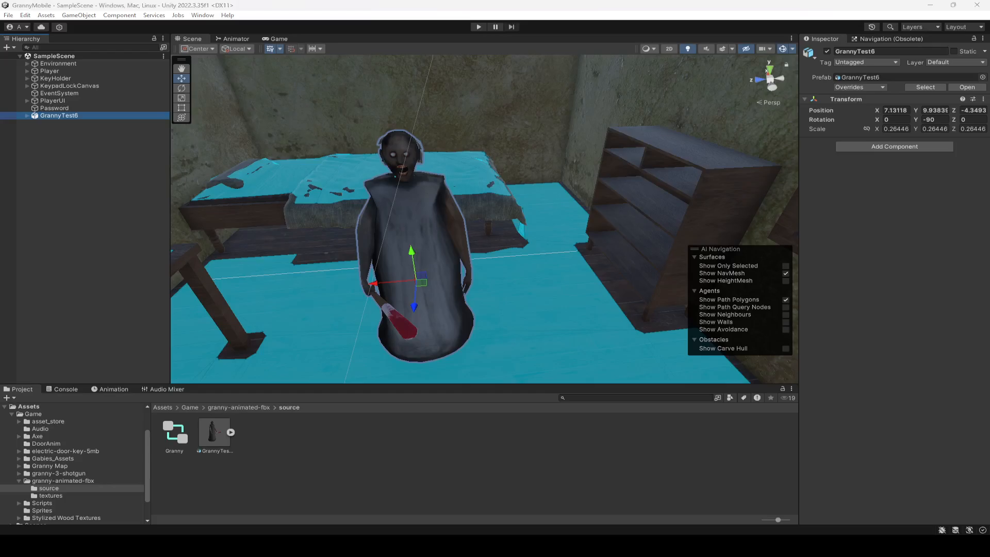
pyautogui.click(866, 148)
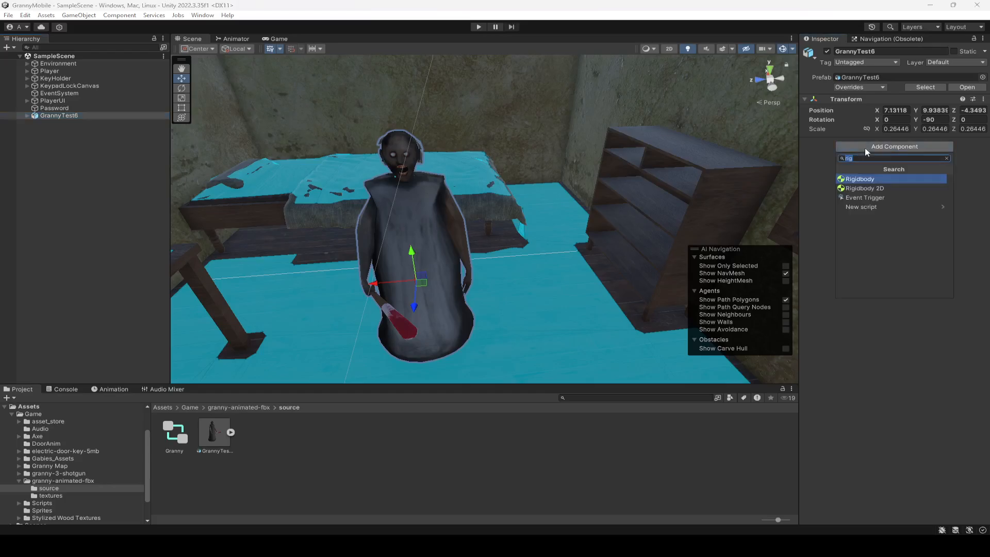
pyautogui.write('capsule')
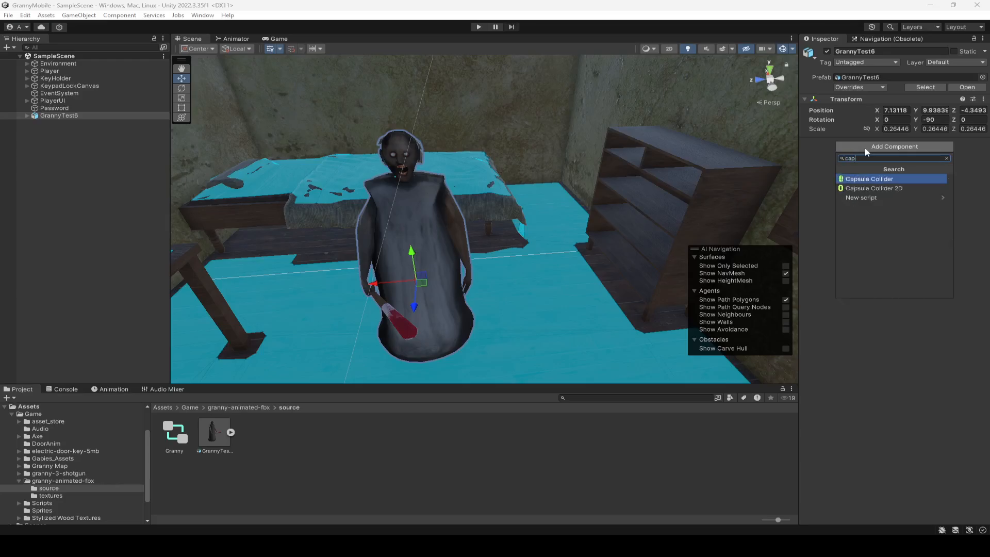
pyautogui.press('Return')
pyautogui.click(881, 156)
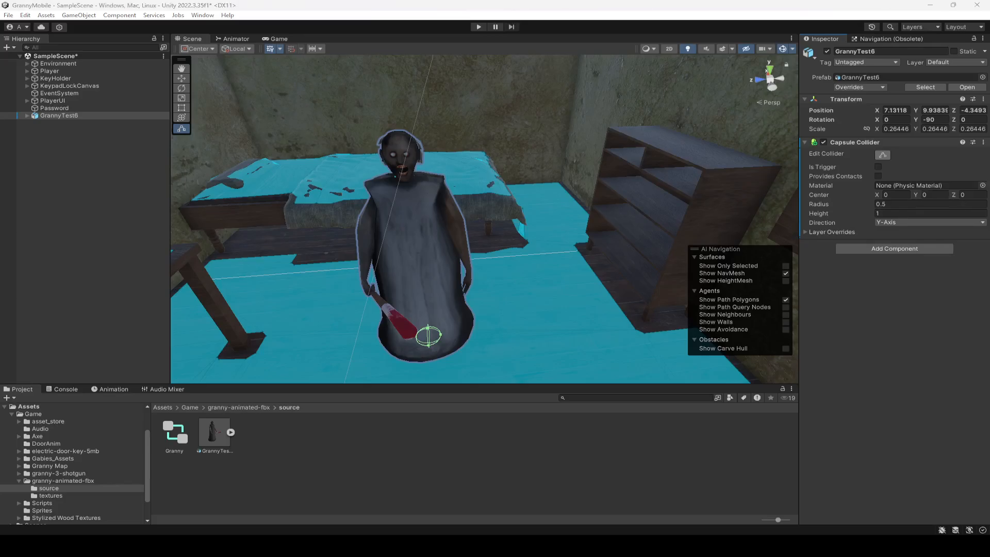
# Step: Set the Capsule Collider's center Y to 4, radius to 1.8 and height to 10
pyautogui.click(936, 194)
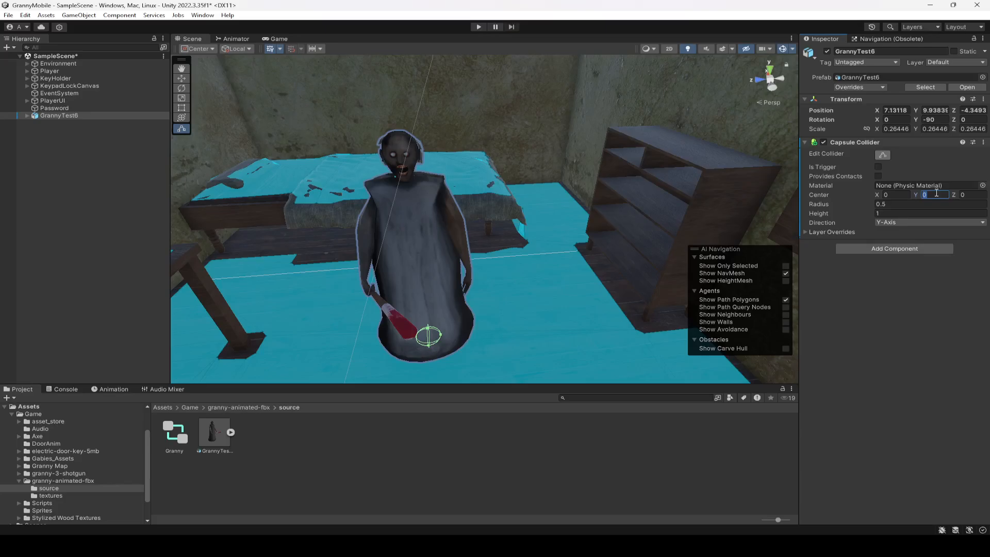
pyautogui.write('4')
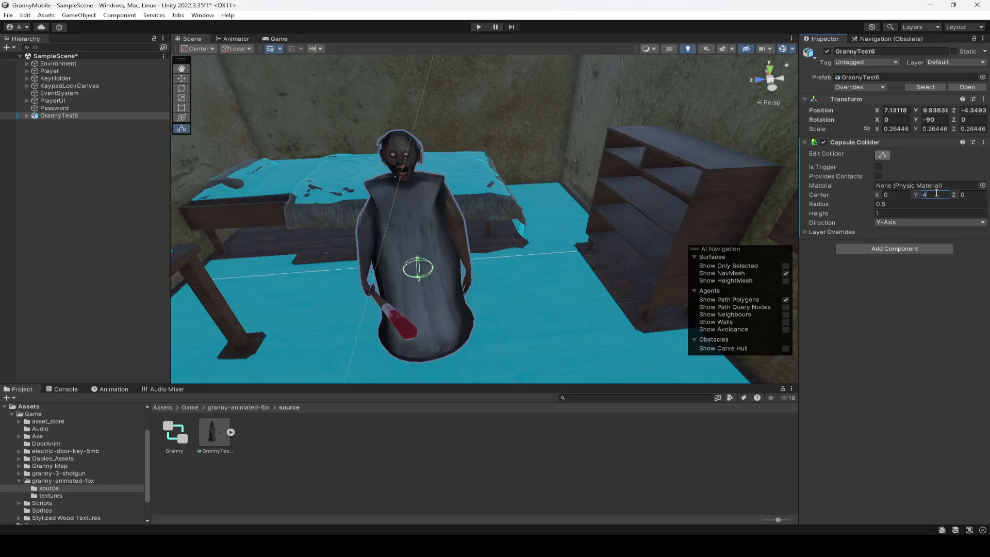
pyautogui.click(902, 205)
pyautogui.write('1')
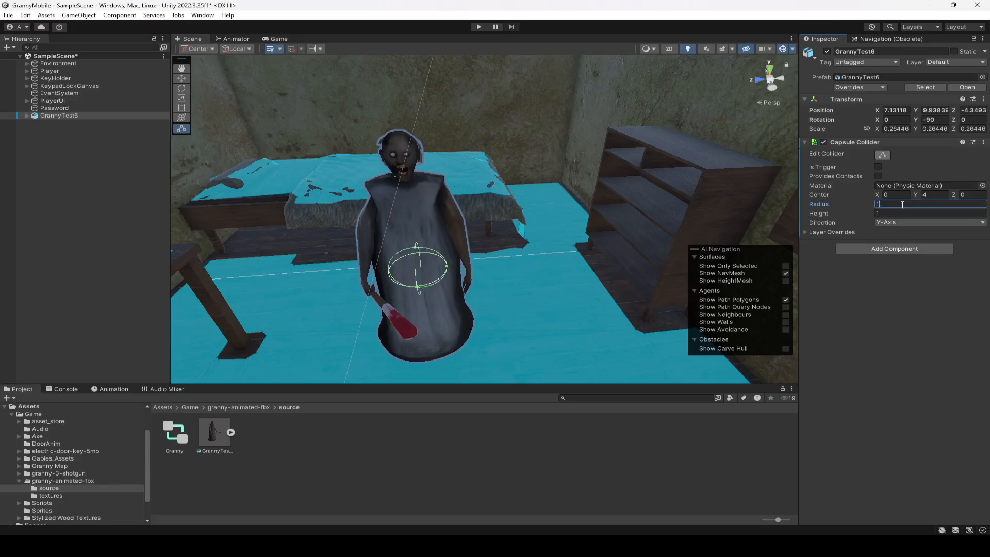
pyautogui.write('.8')
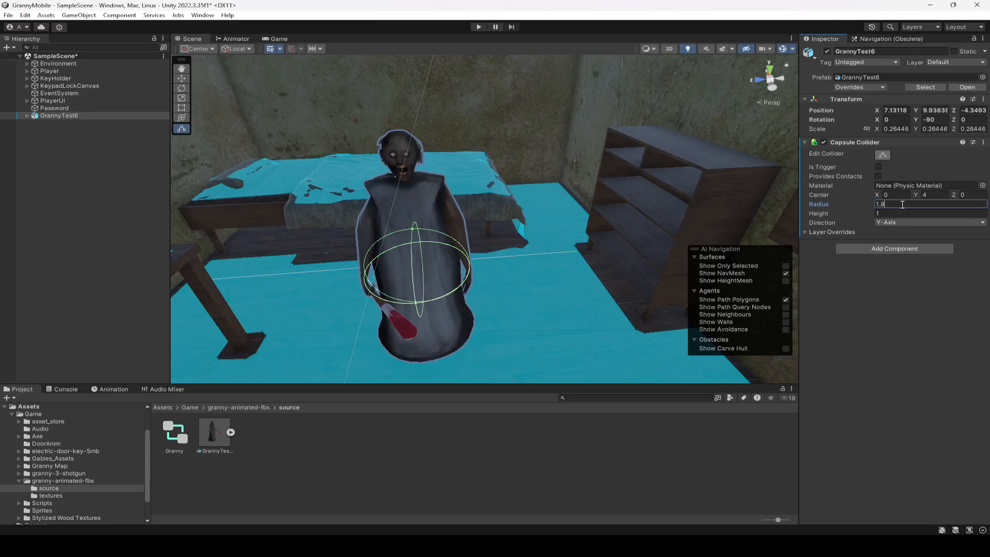
pyautogui.click(888, 214)
pyautogui.write('10')
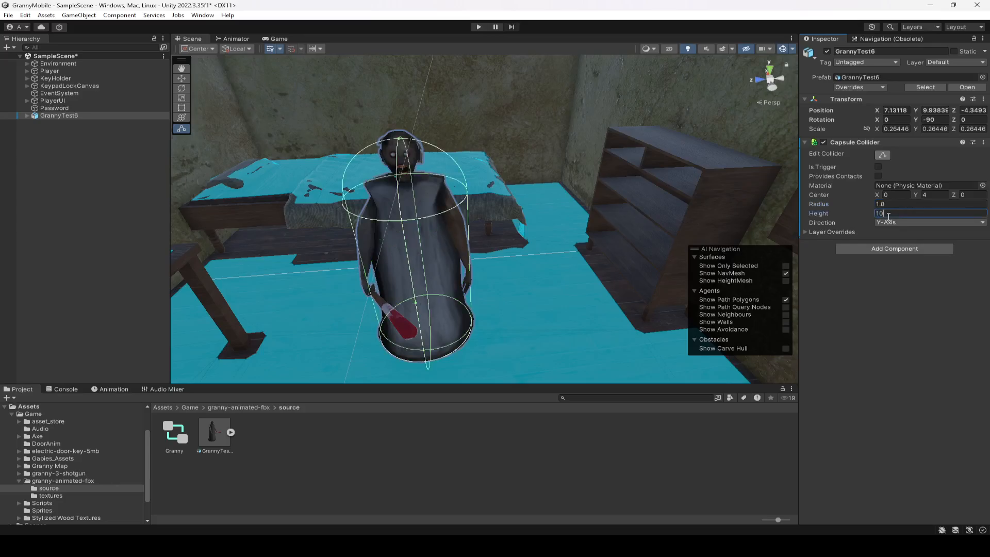
# Step: Fit the collider to Granny's body by setting its center Y to 4.4, and save the scene
pyautogui.moveTo(558, 210); pyautogui.dragTo(581, 241, button='right')
pyautogui.press('w')
pyautogui.press('s')
pyautogui.click(934, 195)
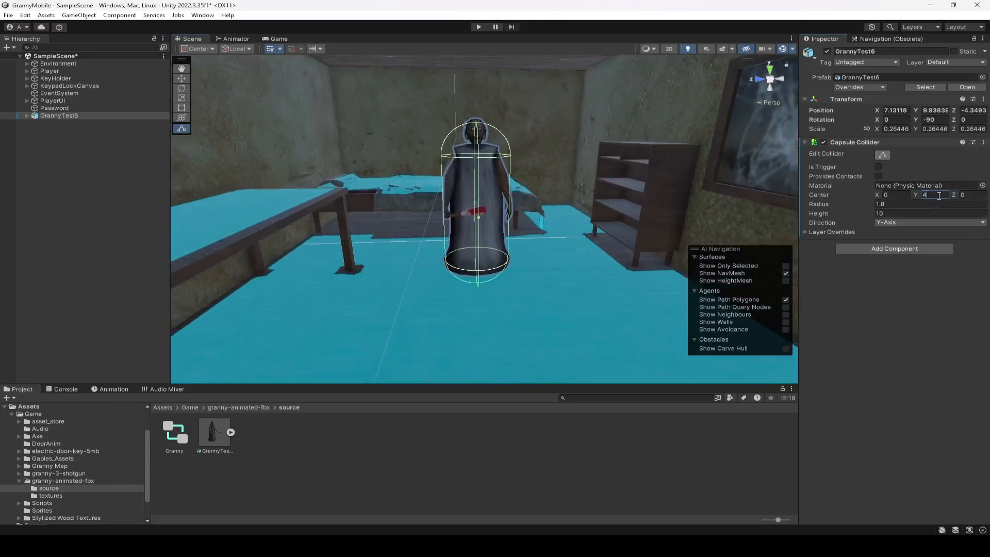
pyautogui.write('.5')
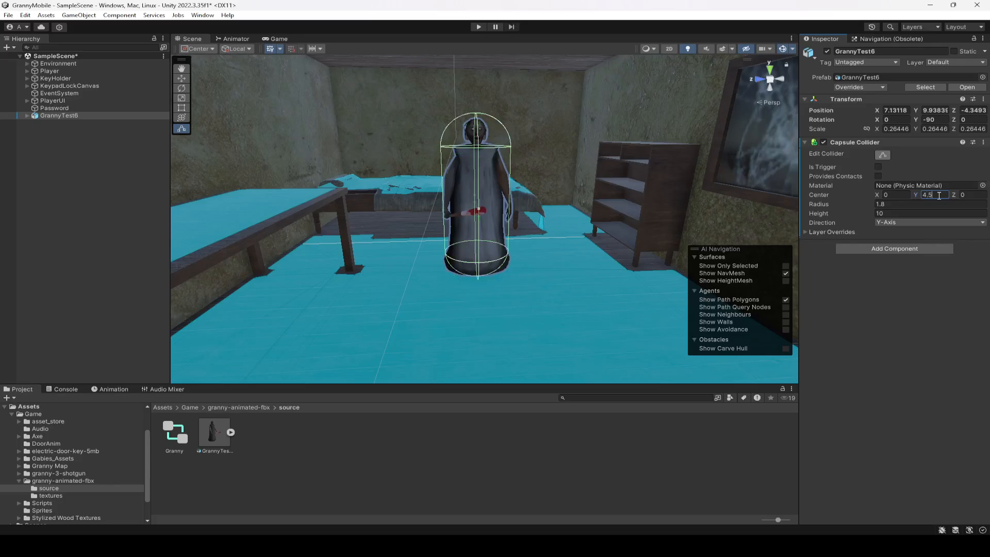
pyautogui.press('BackSpace')
pyautogui.write('4')
pyautogui.hotkey('ctrl', 's')
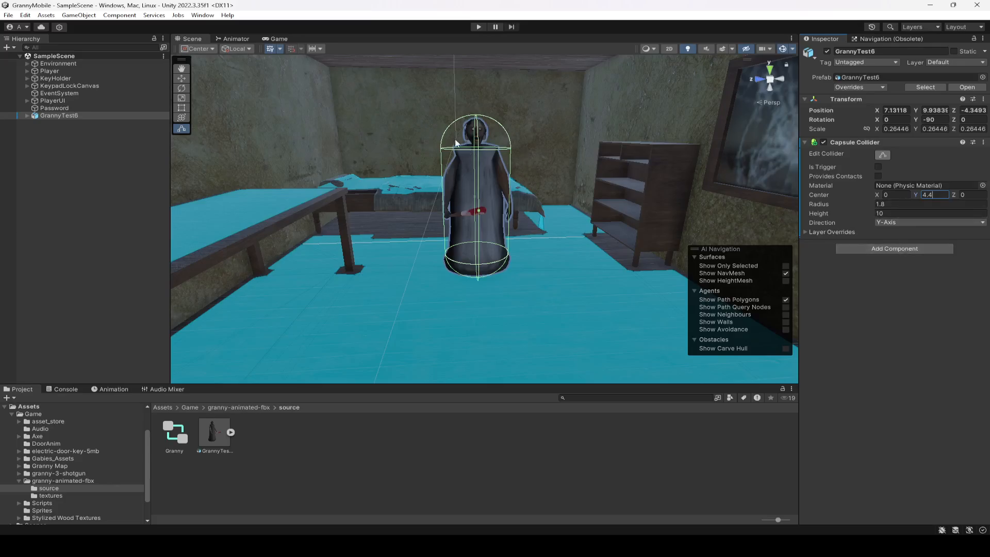
# Step: Add a Nav Mesh Agent component to GrannyTest6
pyautogui.click(901, 249)
pyautogui.write('nav')
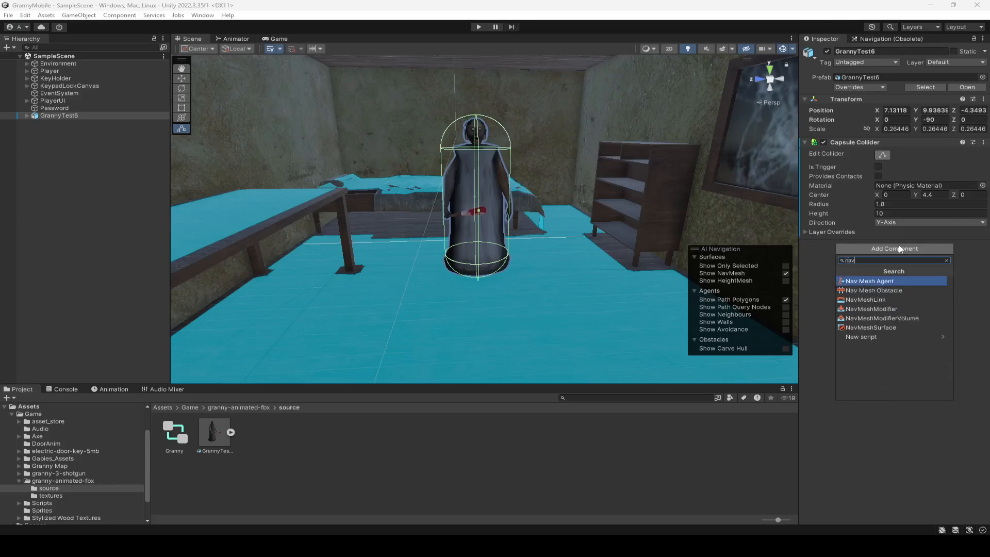
pyautogui.press('Return')
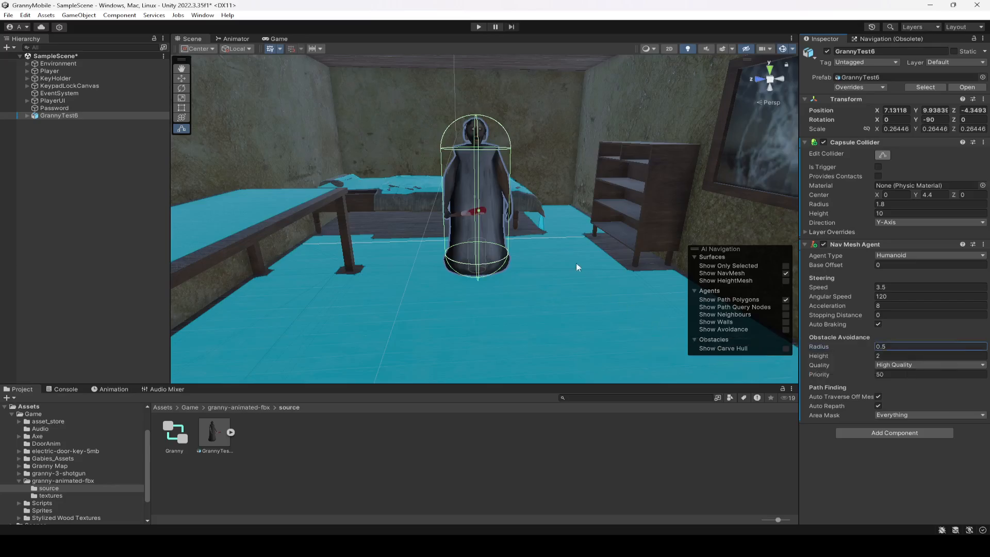
# Step: Enlarge the Nav Mesh Agent's obstacle avoidance cylinder to a radius of 1.59 and a height of 6.53
pyautogui.scroll(5, 549, 284)
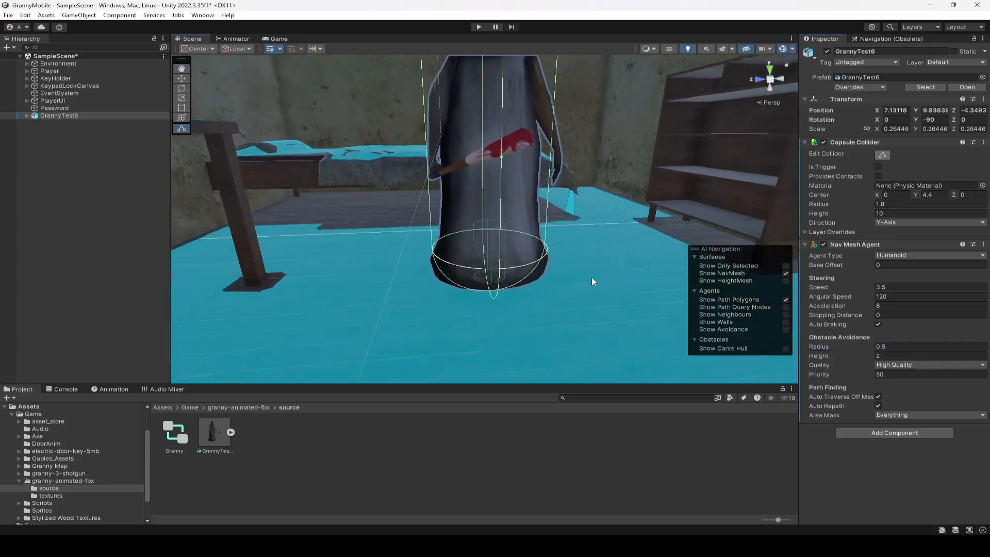
pyautogui.moveTo(592, 281); pyautogui.dragTo(531, 281, button='middle')
pyautogui.scroll(2, 592, 281)
pyautogui.scroll(-2, 592, 281)
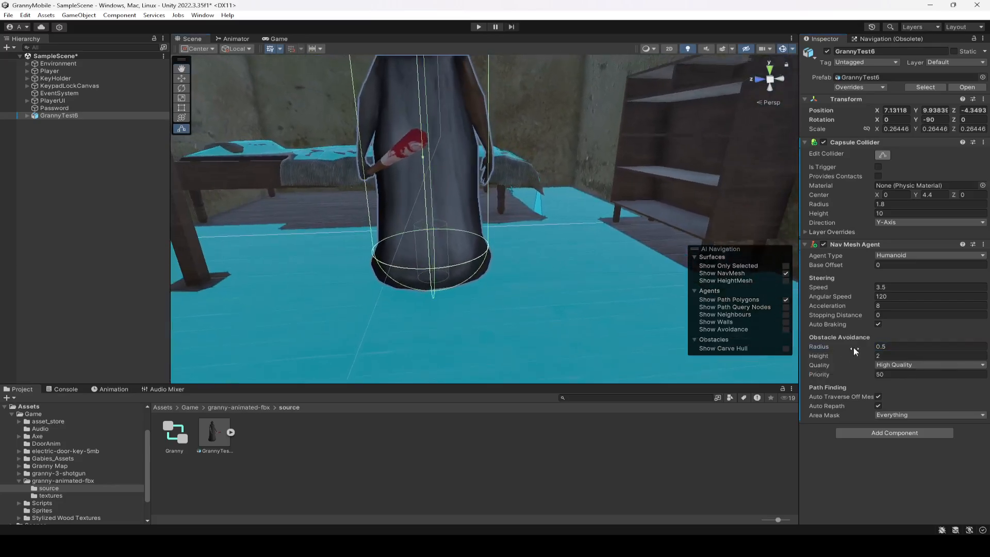
pyautogui.moveTo(853, 350); pyautogui.dragTo(944, 353)
pyautogui.scroll(-3, 571, 267)
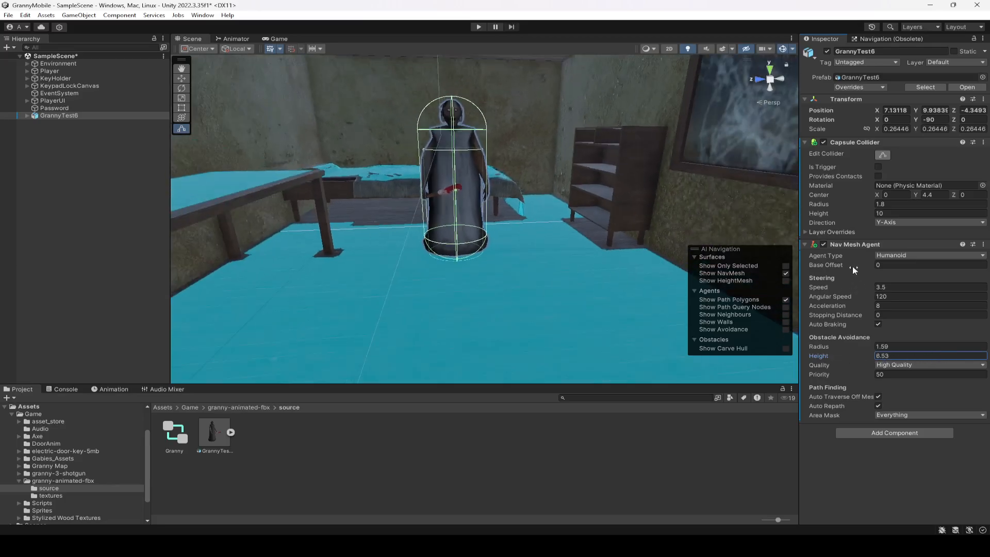
# Step: Fit the agent cylinder to Granny with a height of 8.71 and a base offset of -0.47, and save the scene
pyautogui.moveTo(852, 264); pyautogui.dragTo(831, 260)
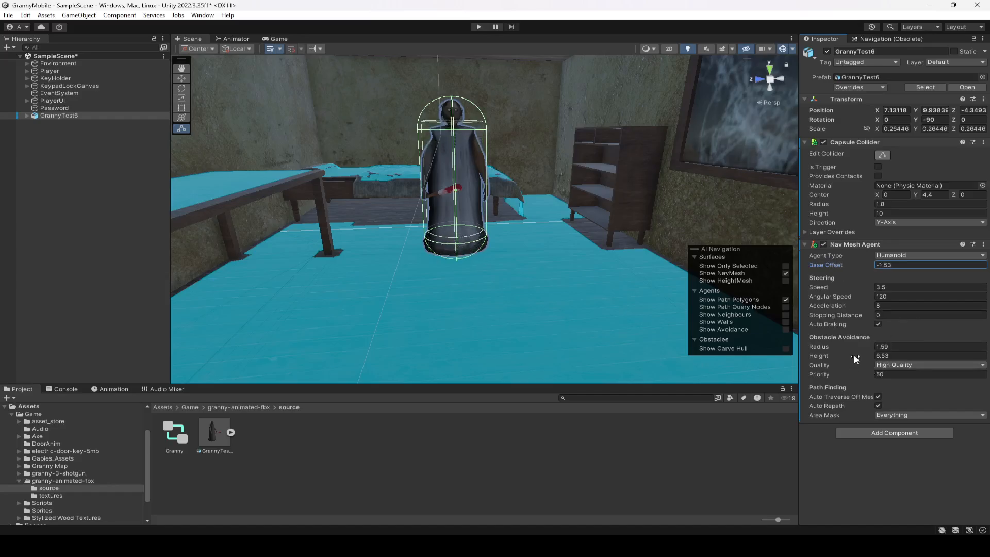
pyautogui.moveTo(854, 355); pyautogui.dragTo(880, 354)
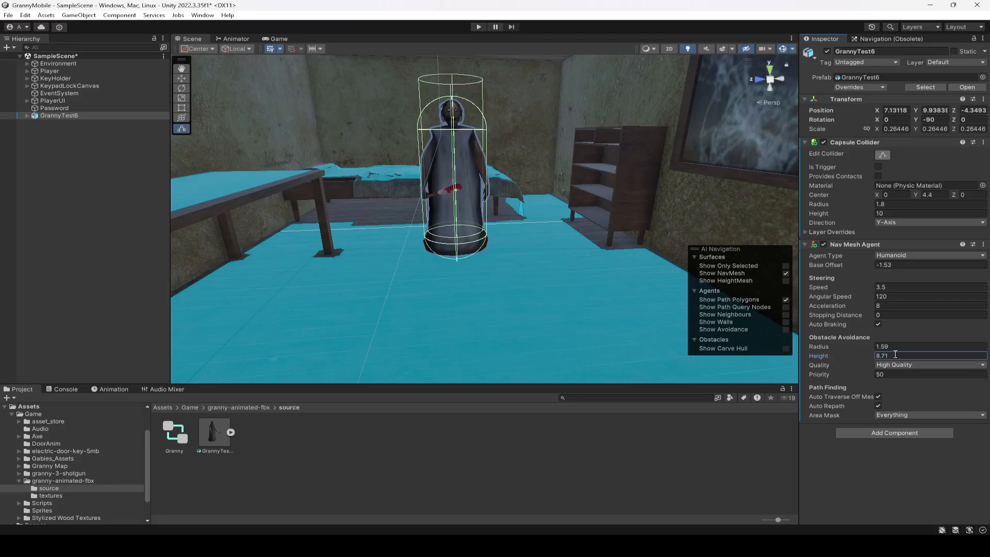
pyautogui.click(858, 264)
pyautogui.moveTo(858, 263); pyautogui.dragTo(862, 268)
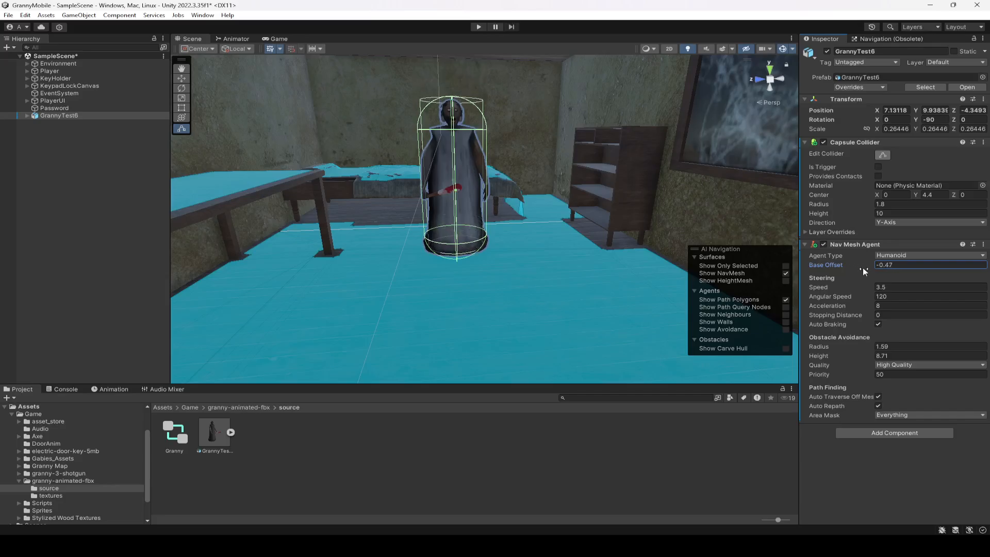
pyautogui.doubleClick(903, 267)
pyautogui.click(887, 474)
pyautogui.hotkey('ctrl', 's')
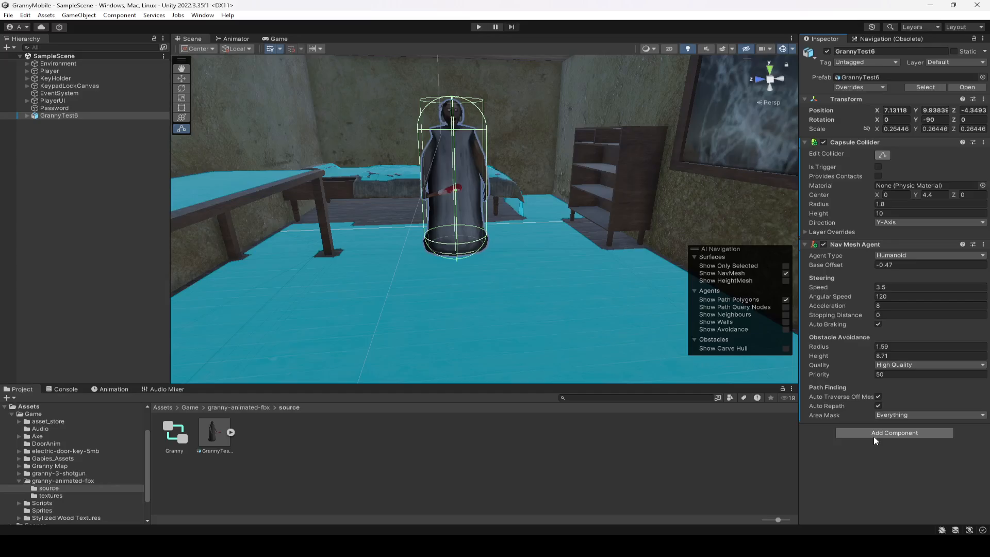
# Step: Add an Animator using the Granny controller to GrannyTest6, save the scene and collapse the settings of its added components
pyautogui.moveTo(174, 439); pyautogui.dragTo(909, 447)
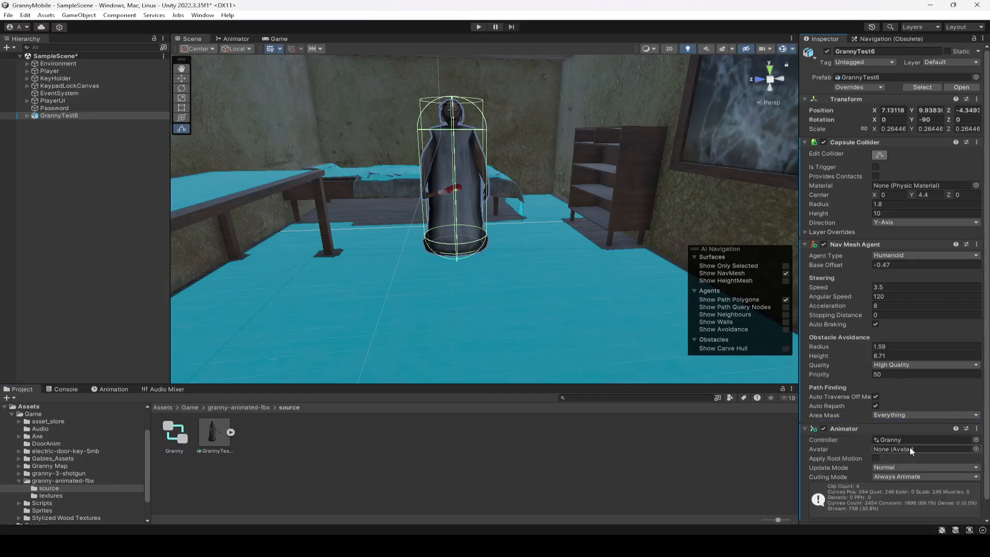
pyautogui.hotkey('ctrl', 's')
pyautogui.click(805, 244)
pyautogui.click(805, 254)
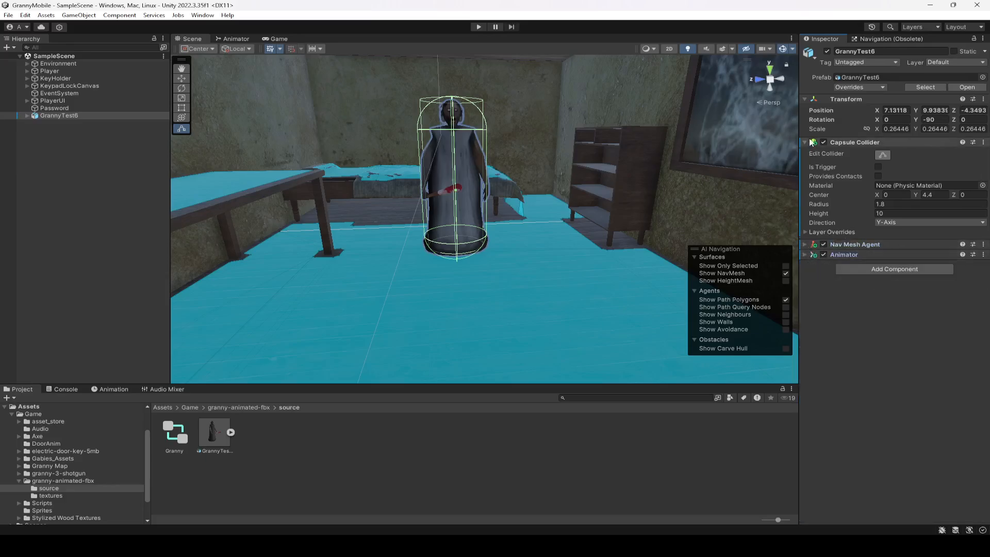
pyautogui.click(807, 142)
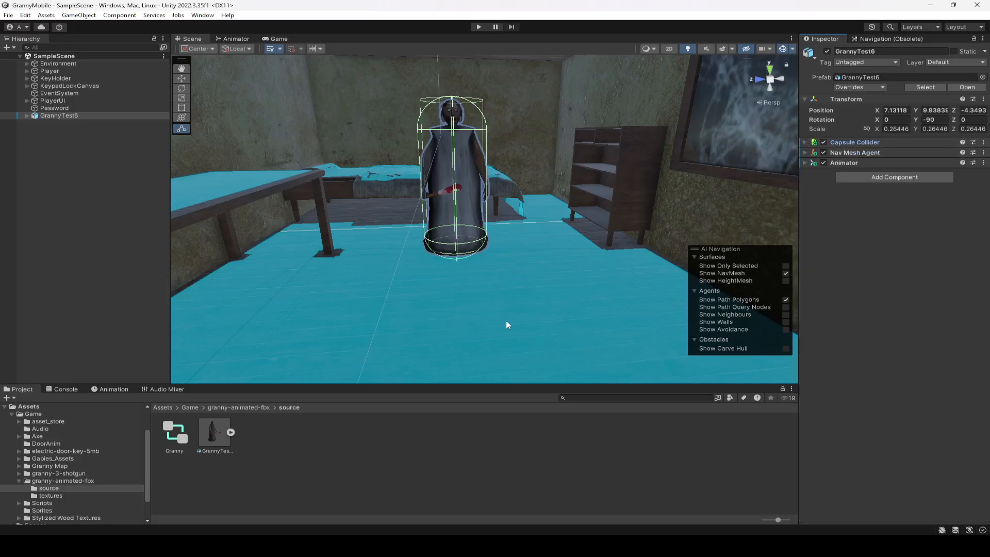
# Step: Create a folder named GrannyAI inside the project's Scripts folder and open it
pyautogui.click(19, 481)
pyautogui.scroll(-2, 57, 484)
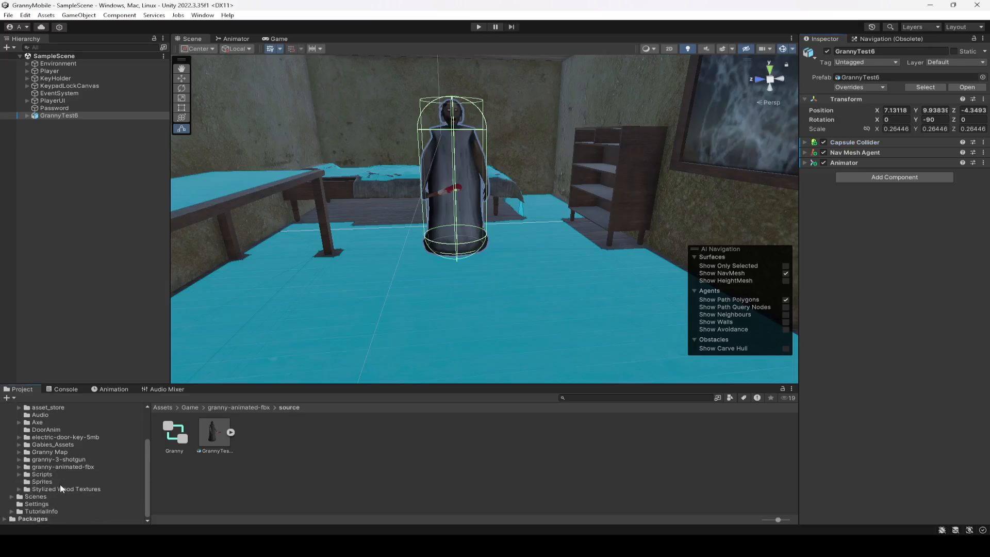
pyautogui.click(42, 474)
pyautogui.rightClick(288, 471)
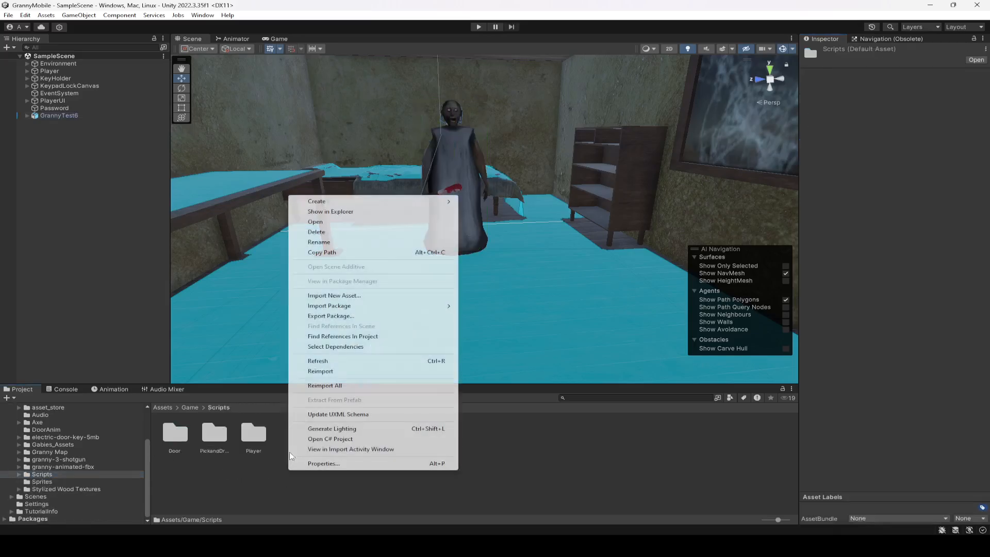
pyautogui.moveTo(345, 202)
pyautogui.click(487, 68)
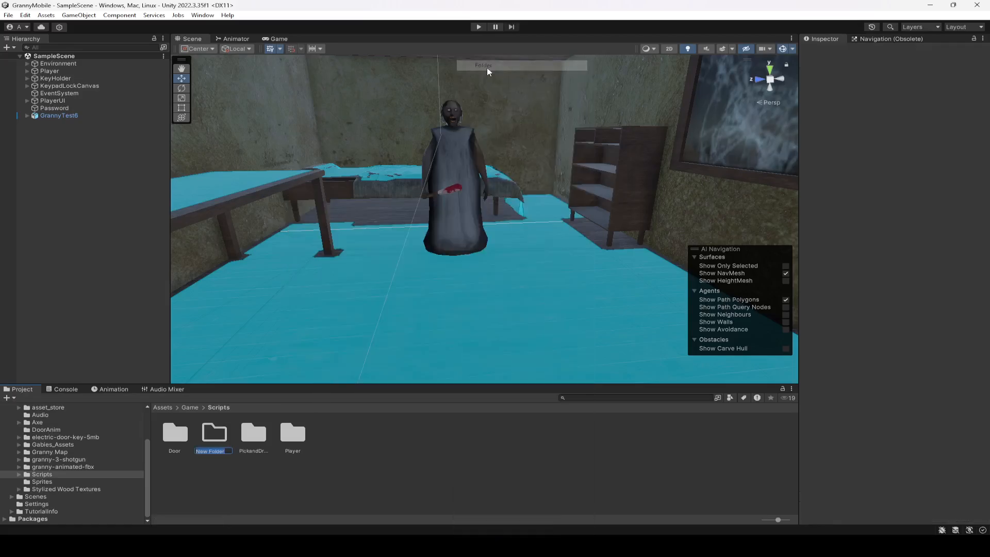
pyautogui.write('GrannyAI')
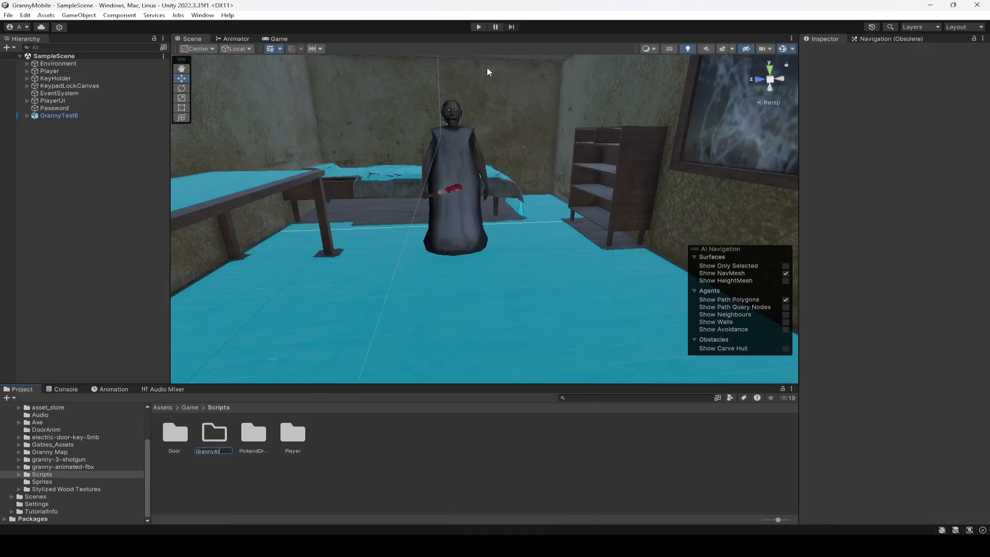
pyautogui.press('Return')
pyautogui.press('Return')
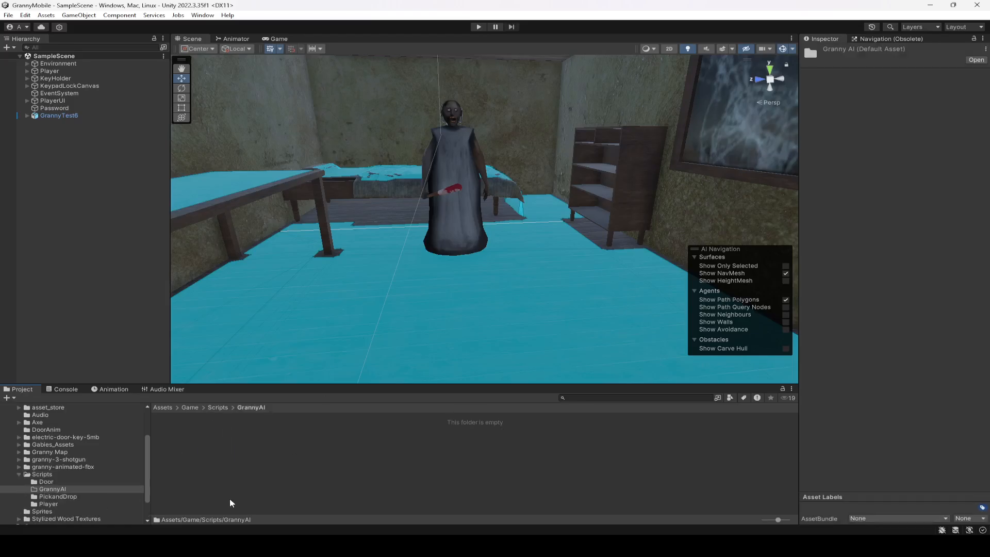
# Step: Create a C# script named VillianAI in the GrannyAI folder
pyautogui.rightClick(238, 472)
pyautogui.moveTo(335, 199)
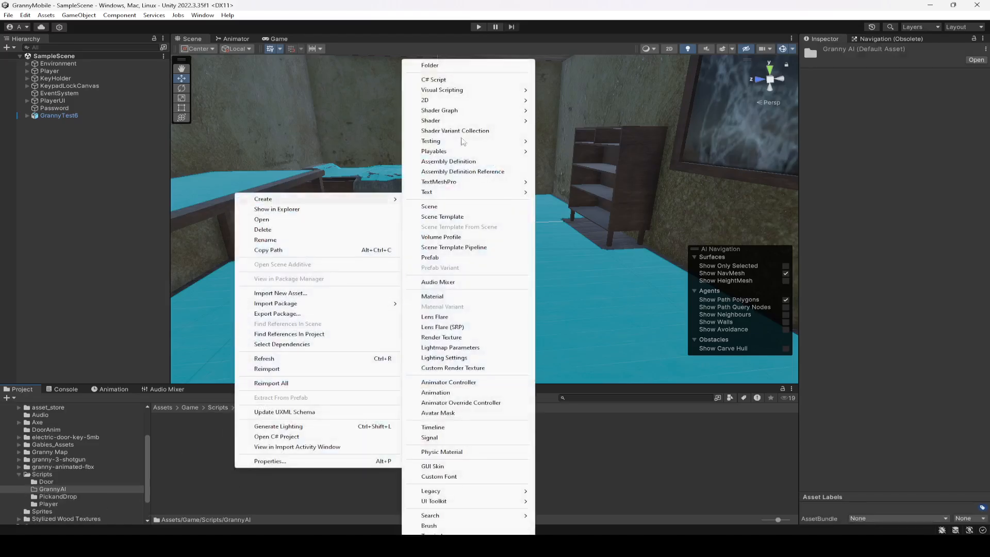
pyautogui.click(446, 80)
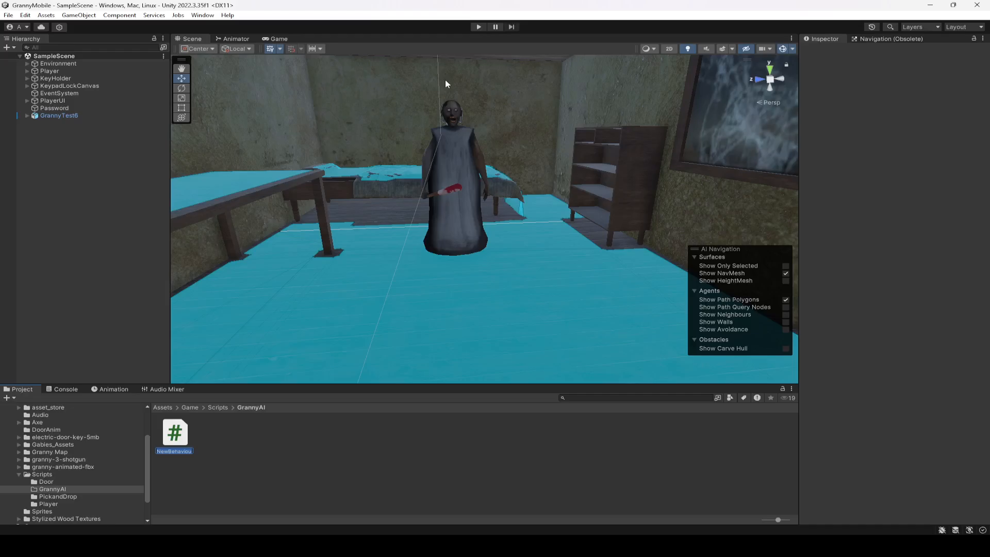
pyautogui.write('VillianAI')
pyautogui.press('Return')
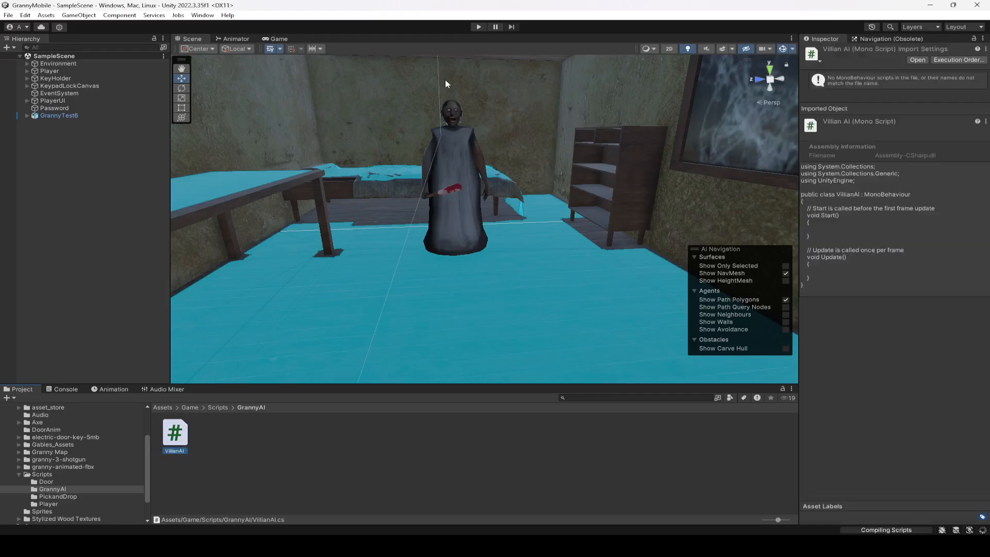
# Step: Attach the VillianAI script to GrannyTest6, placing it above the Capsule Collider component
pyautogui.click(55, 116)
pyautogui.moveTo(175, 432); pyautogui.dragTo(861, 135)
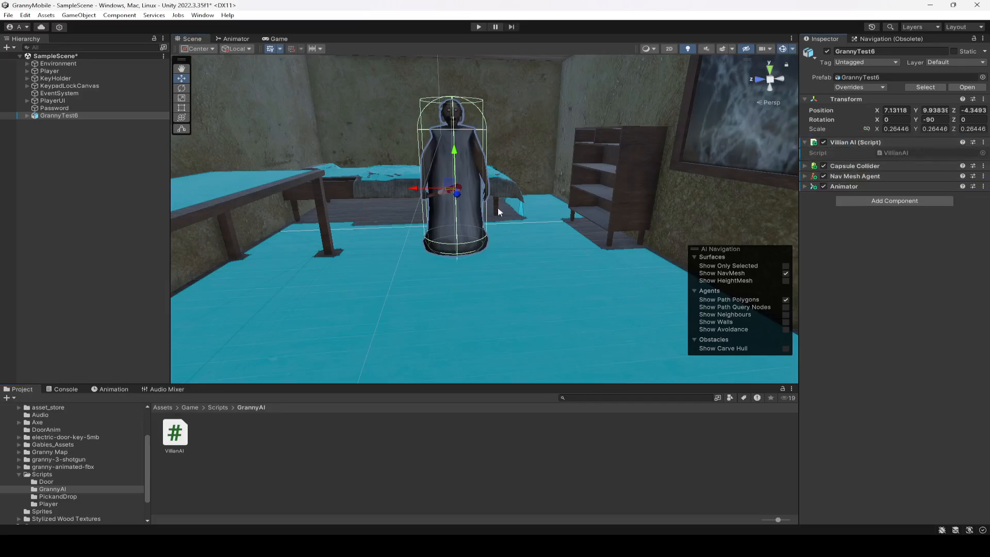
pyautogui.moveTo(573, 215); pyautogui.dragTo(528, 233, button='right')
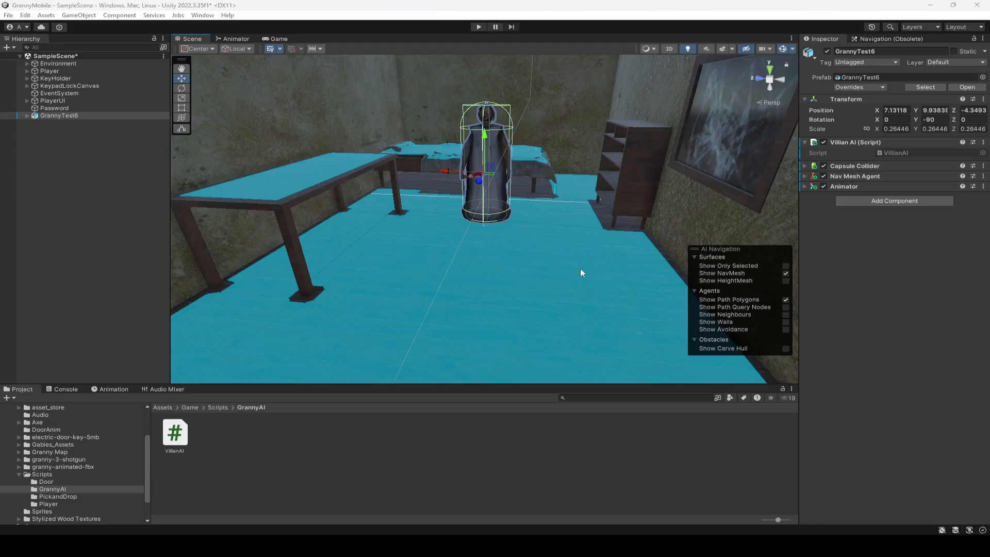